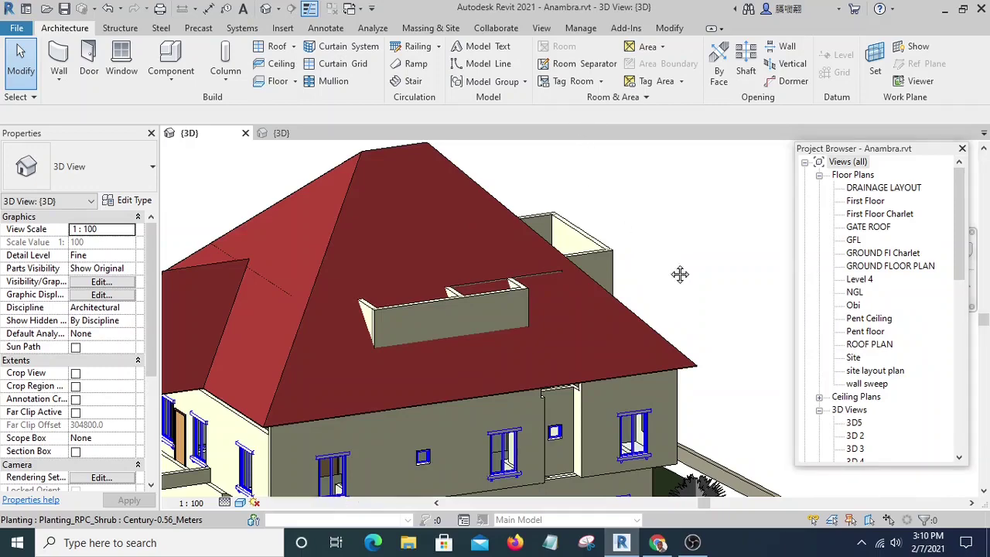
# Orbit and zoom the 3D view to inspect the main hip roof and penthouse walls below it
pyautogui.moveTo(651, 264); pyautogui.dragTo(691, 287, button='middle')
pyautogui.scroll(1, 611, 283)
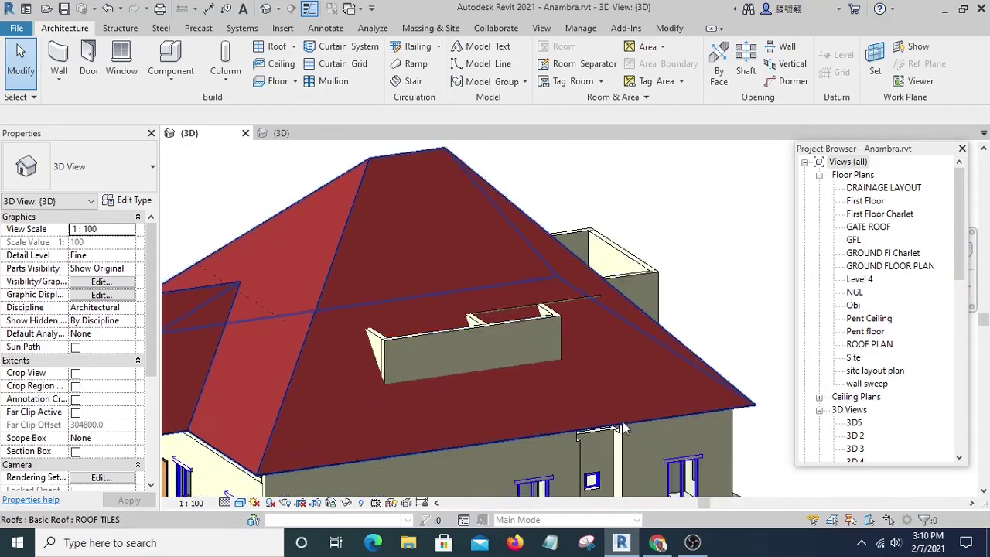
pyautogui.moveTo(439, 402)
pyautogui.keyDown('shift'); pyautogui.mouseDown(button='middle')
pyautogui.moveTo(566, 369)
pyautogui.moveTo(512, 393)
pyautogui.moveTo(494, 386)
pyautogui.moveTo(631, 334)
pyautogui.mouseUp(button='middle'); pyautogui.keyUp('shift')
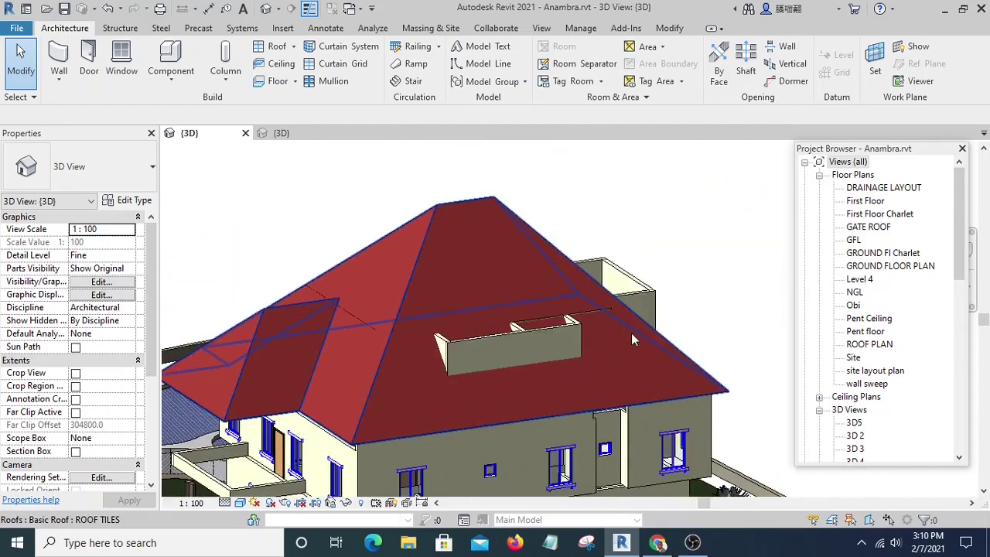
pyautogui.moveTo(695, 286)
pyautogui.keyDown('shift'); pyautogui.mouseDown(button='middle')
pyautogui.moveTo(708, 281)
pyautogui.moveTo(551, 421)
pyautogui.mouseUp(button='middle'); pyautogui.keyUp('shift')
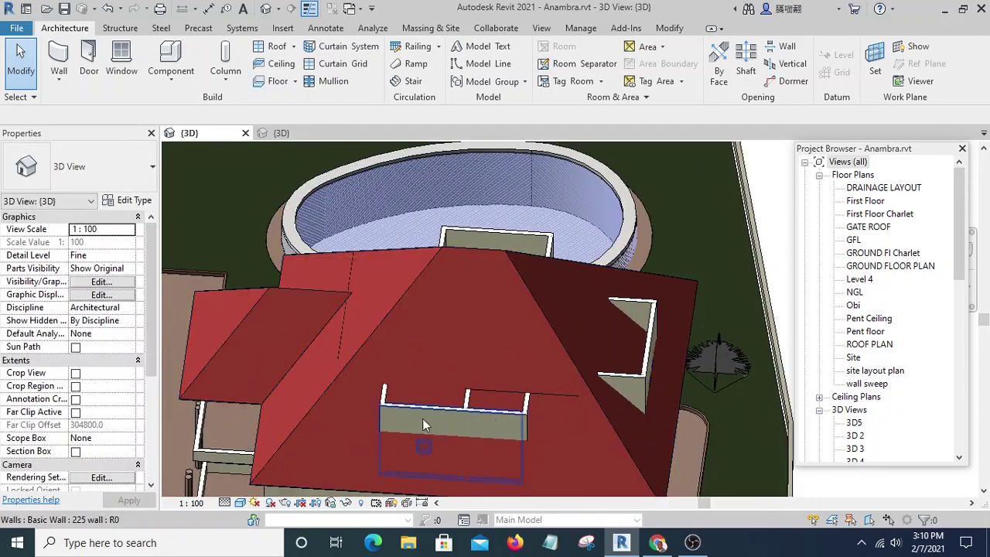
pyautogui.moveTo(422, 418)
pyautogui.keyDown('shift'); pyautogui.mouseDown(button='middle')
pyautogui.moveTo(493, 388)
pyautogui.moveTo(495, 341)
pyautogui.moveTo(528, 289)
pyautogui.moveTo(530, 448)
pyautogui.moveTo(536, 420)
pyautogui.moveTo(600, 337)
pyautogui.moveTo(608, 375)
pyautogui.moveTo(578, 384)
pyautogui.moveTo(457, 378)
pyautogui.moveTo(580, 299)
pyautogui.mouseUp(button='middle'); pyautogui.keyUp('shift')
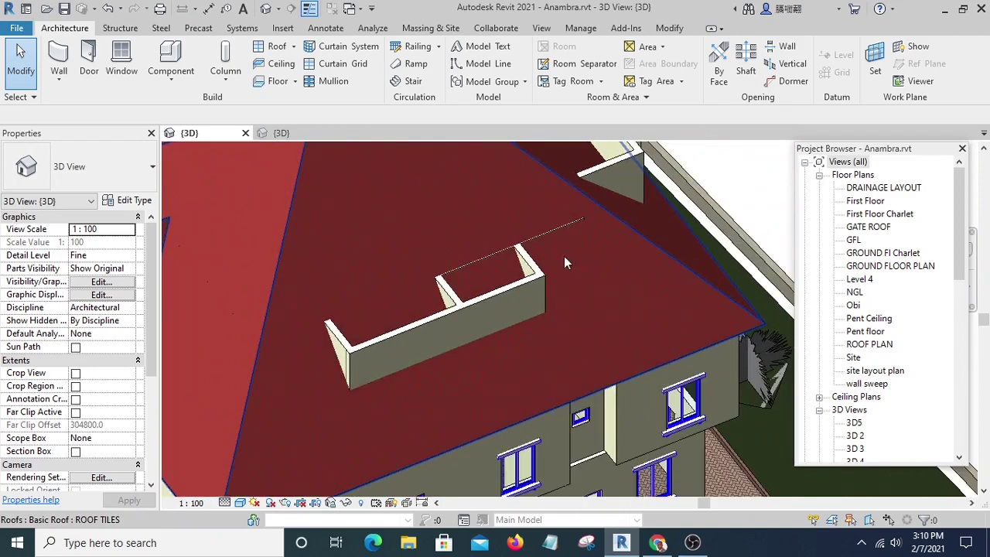
pyautogui.scroll(-3, 571, 305)
pyautogui.scroll(1, 584, 304)
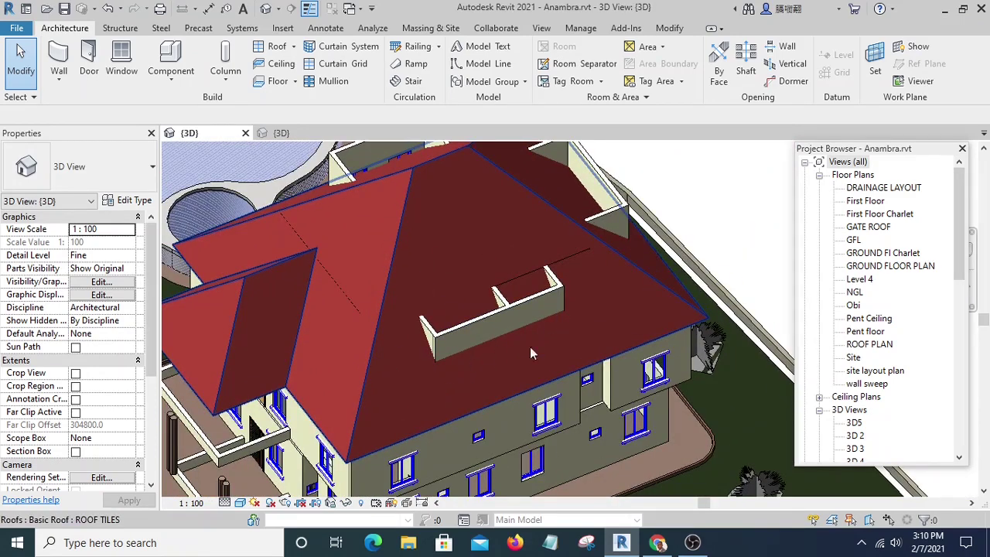
pyautogui.scroll(2, 533, 349)
# Start a vertical opening on the ROOF TILES main roof
pyautogui.click(609, 279)
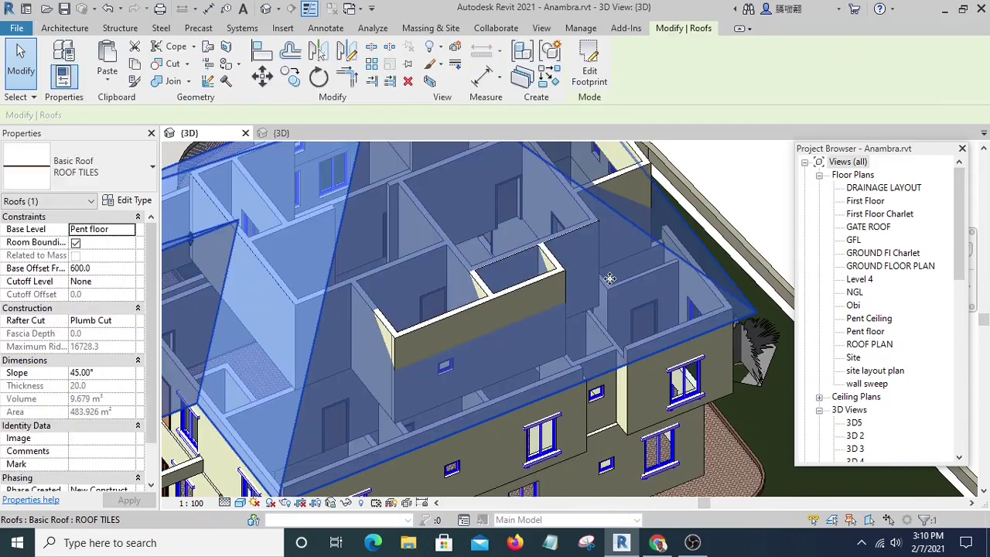
pyautogui.click(64, 28)
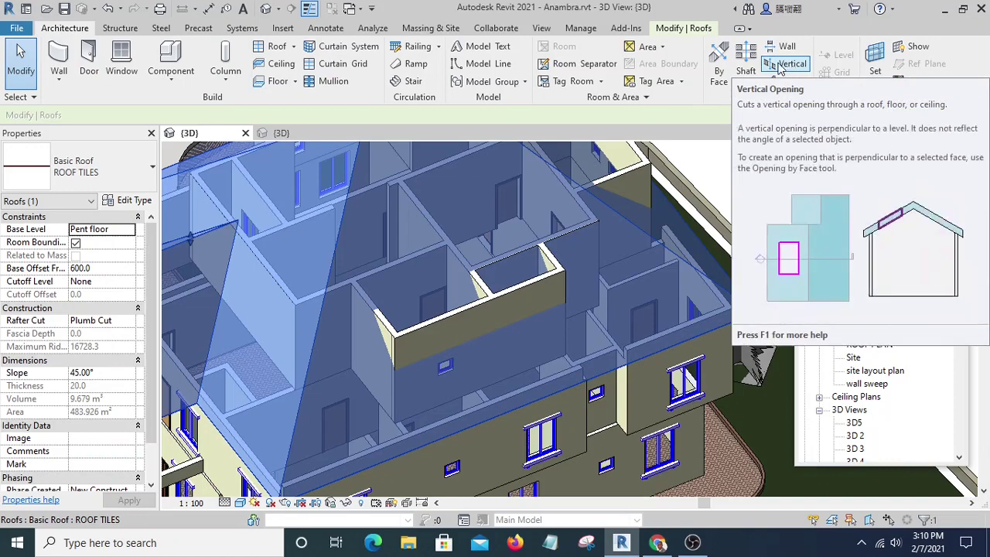
pyautogui.click(794, 68)
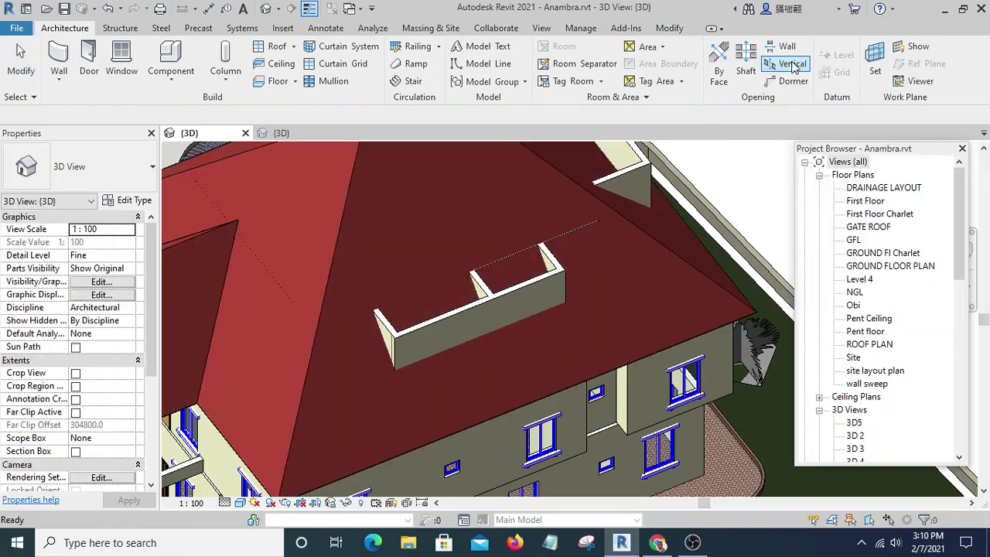
pyautogui.click(601, 288)
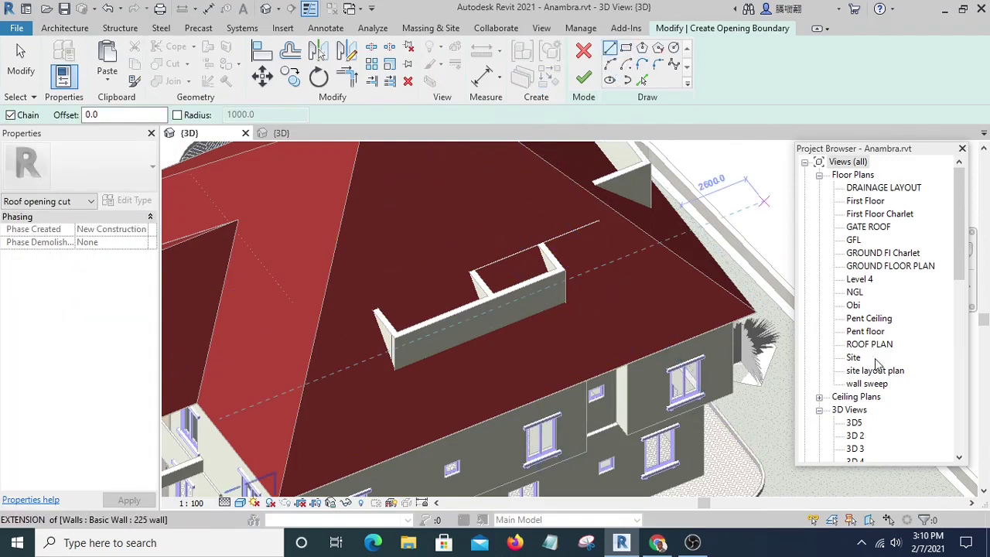
# Go to the ROOF PLAN view with the pink roof area in view
pyautogui.doubleClick(869, 344)
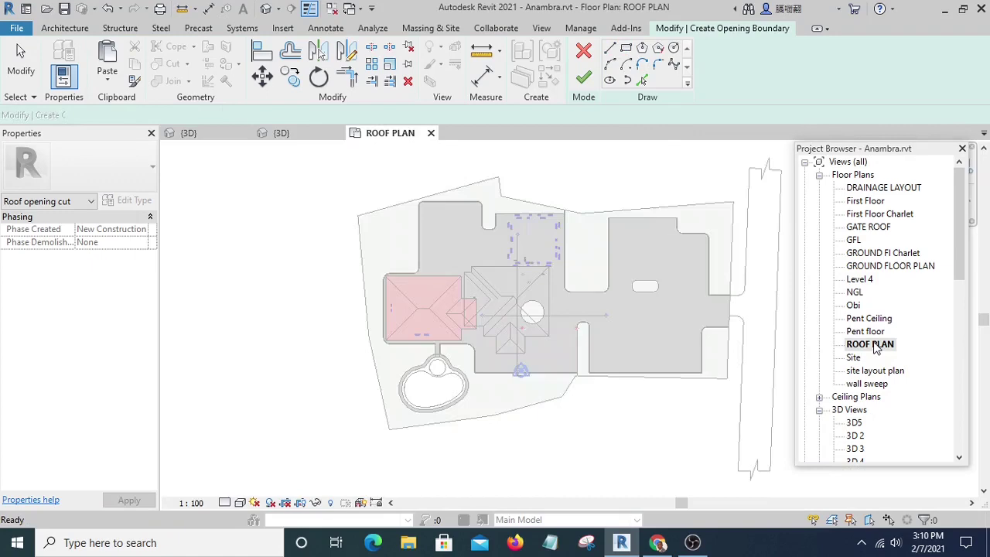
pyautogui.scroll(3, 462, 340)
pyautogui.scroll(3, 373, 348)
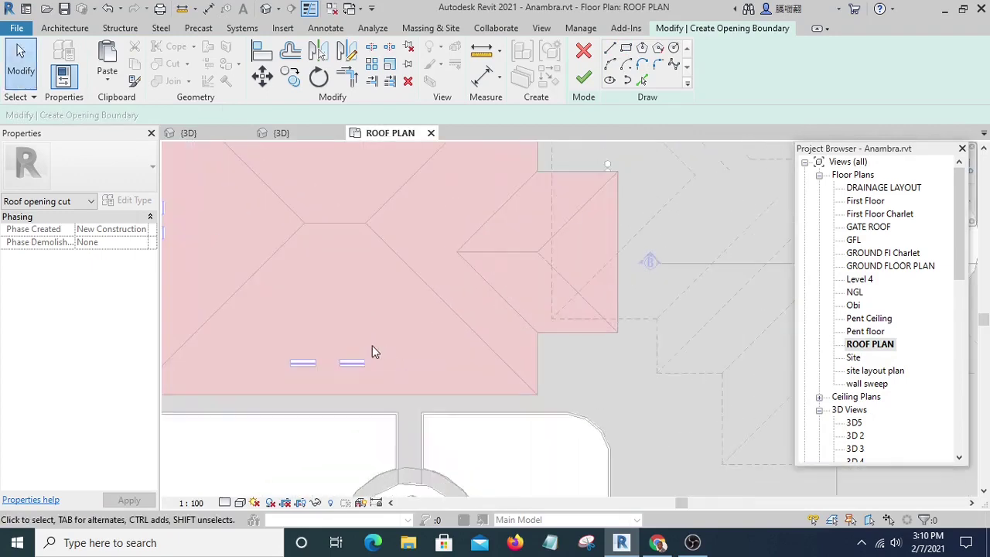
pyautogui.moveTo(374, 349); pyautogui.dragTo(518, 373, button='middle')
pyautogui.scroll(-1, 516, 330)
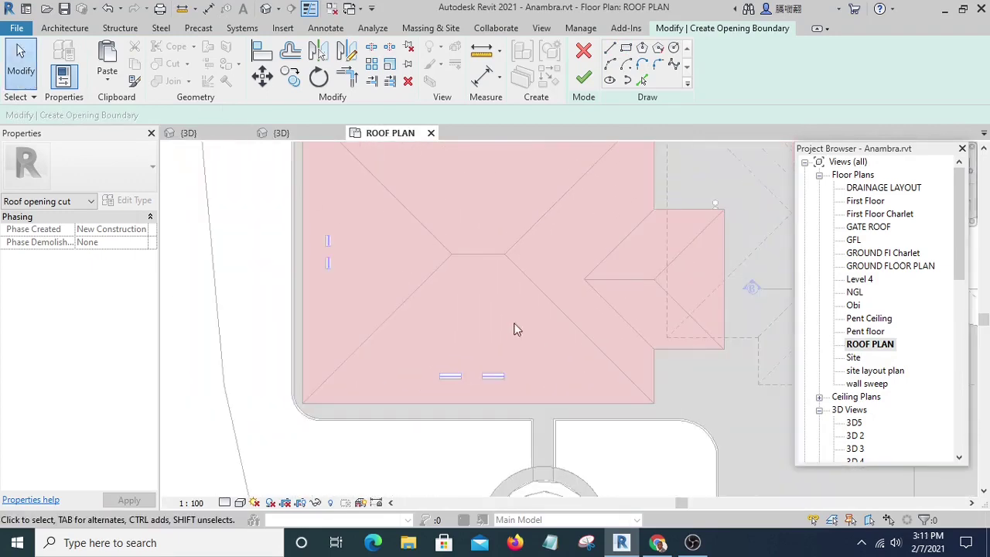
# Draw a rectangular opening boundary about 5389 by 2239 over the two roof openings
pyautogui.click(626, 48)
pyautogui.scroll(1, 446, 371)
pyautogui.moveTo(446, 371); pyautogui.dragTo(379, 409, button='middle')
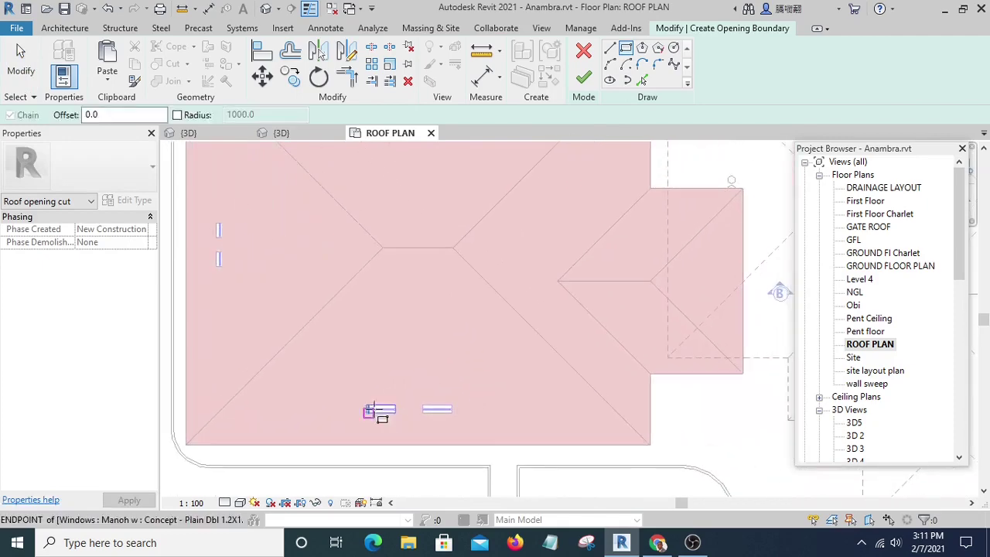
pyautogui.scroll(-1, 361, 385)
pyautogui.scroll(1, 382, 402)
pyautogui.scroll(-1, 375, 380)
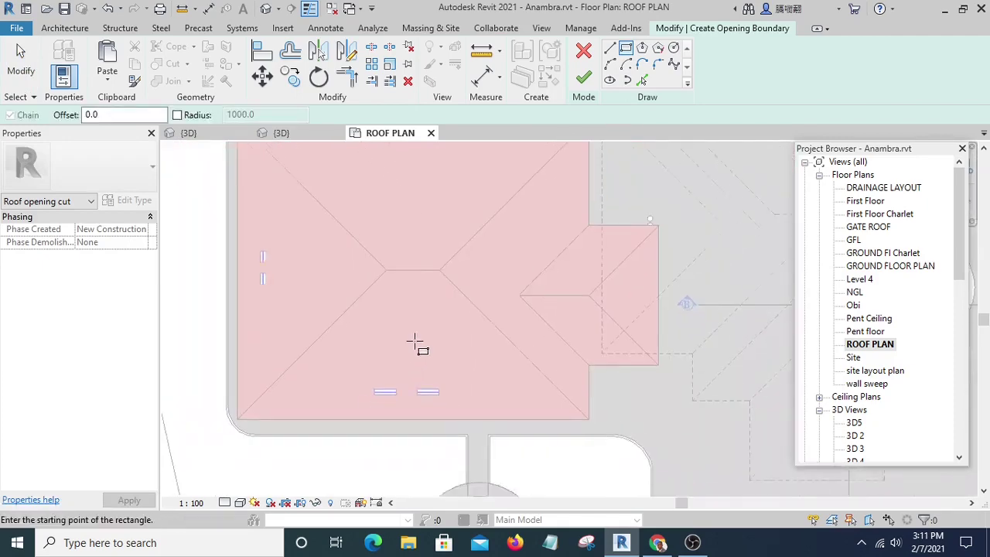
pyautogui.scroll(1, 416, 346)
pyautogui.moveTo(394, 219); pyautogui.dragTo(422, 170, button='middle')
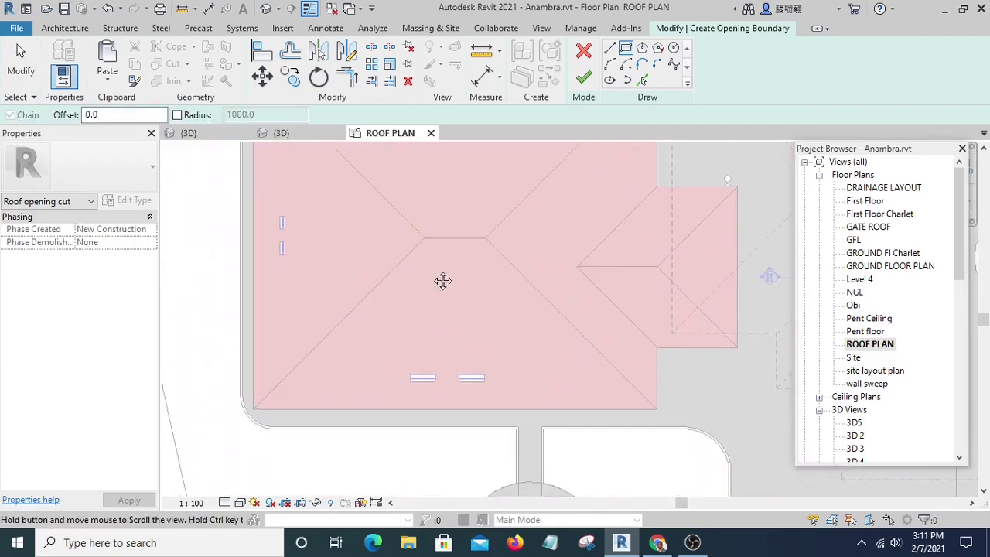
pyautogui.scroll(1, 414, 313)
pyautogui.click(386, 313)
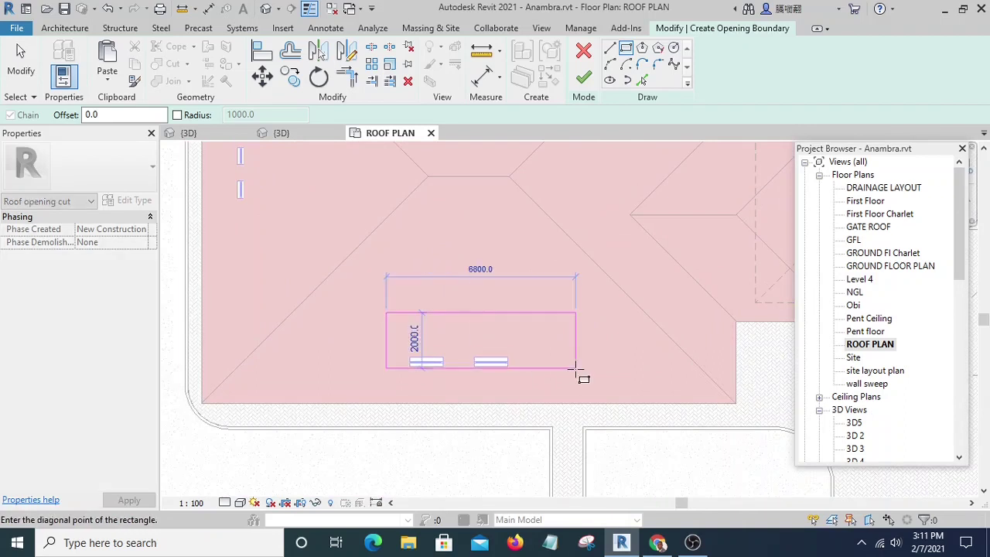
pyautogui.click(536, 375)
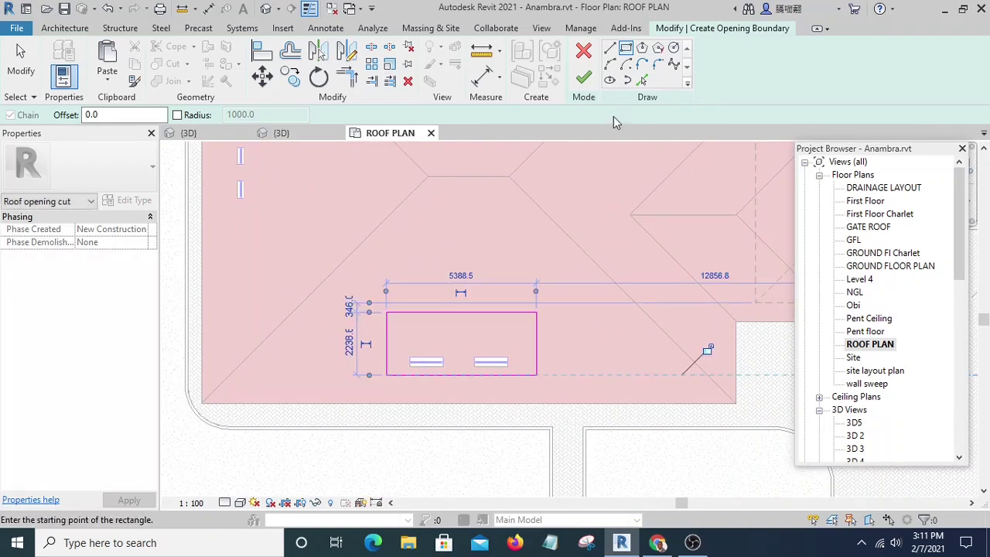
# Check the outline in the 3D view and finish the sketch to cut the opening
pyautogui.click(263, 11)
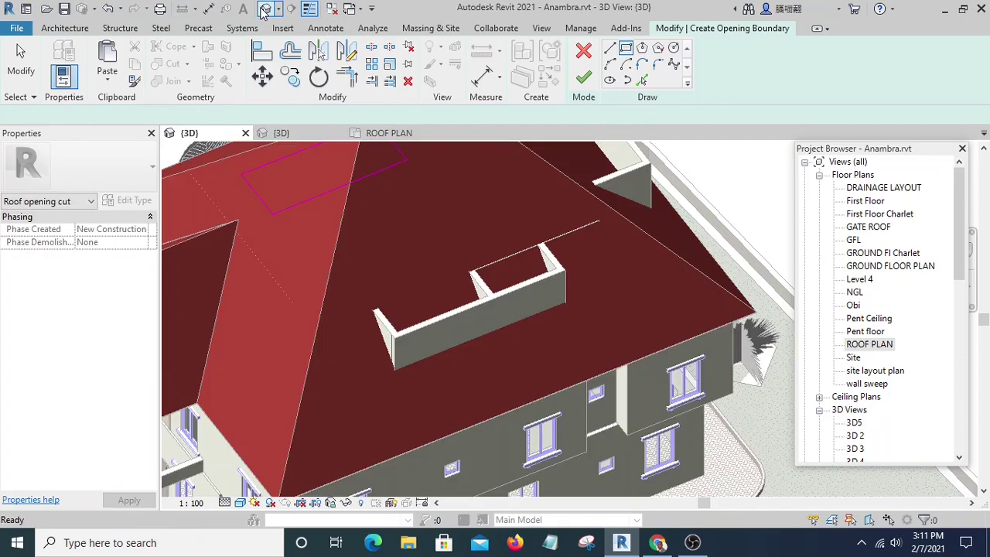
pyautogui.scroll(-1, 424, 234)
pyautogui.scroll(-2, 424, 233)
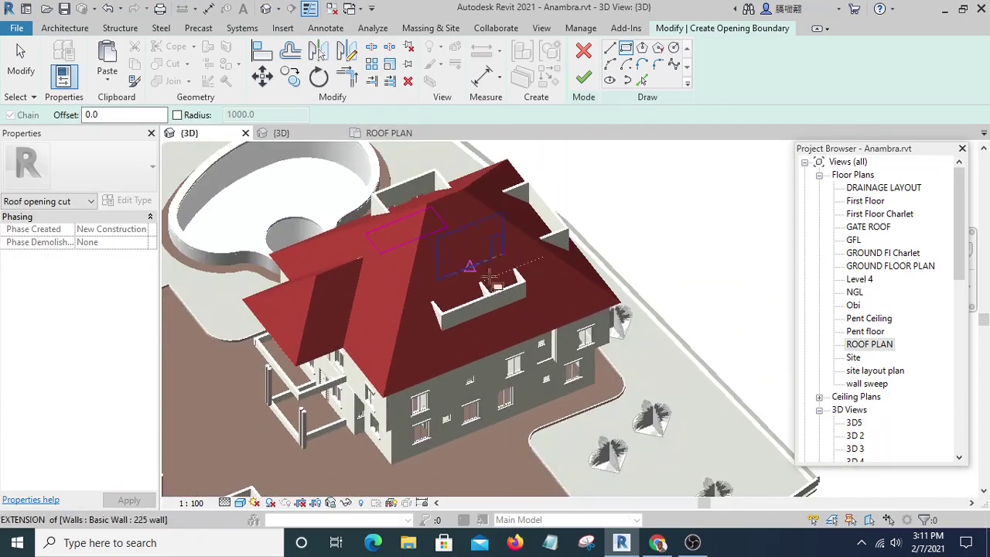
pyautogui.moveTo(420, 205)
pyautogui.keyDown('shift'); pyautogui.mouseDown(button='middle')
pyautogui.moveTo(611, 178)
pyautogui.moveTo(603, 171)
pyautogui.mouseUp(button='middle'); pyautogui.keyUp('shift')
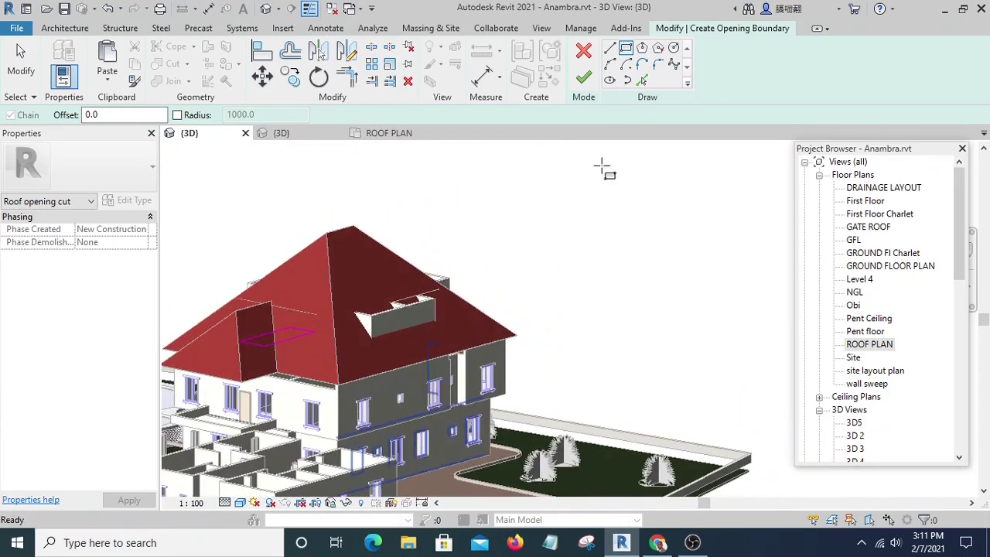
pyautogui.click(585, 79)
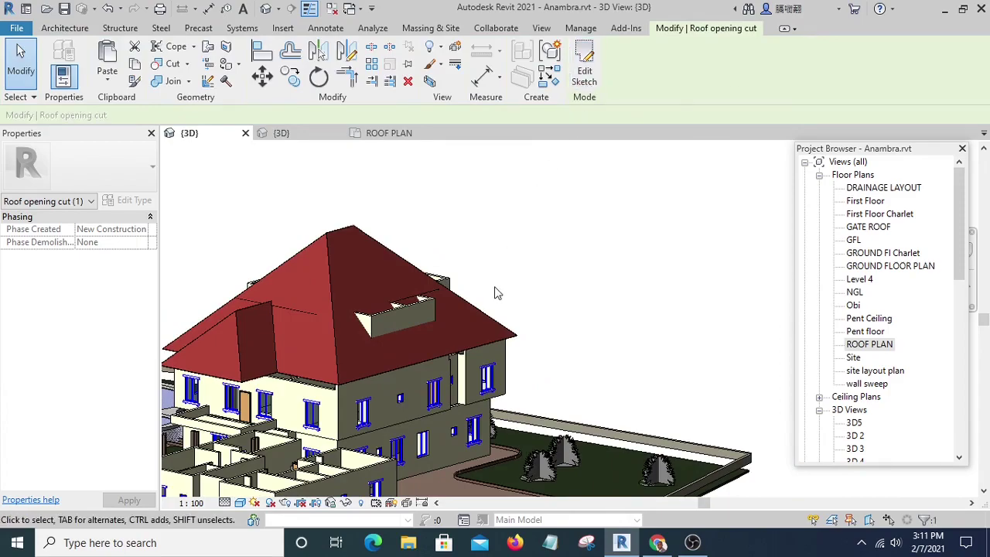
# Orbit and zoom around the house to inspect the new roof opening from several sides
pyautogui.moveTo(495, 292)
pyautogui.keyDown('shift'); pyautogui.mouseDown(button='middle')
pyautogui.moveTo(642, 395)
pyautogui.moveTo(433, 363)
pyautogui.moveTo(476, 340)
pyautogui.moveTo(565, 336)
pyautogui.mouseUp(button='middle'); pyautogui.keyUp('shift')
pyautogui.scroll(5, 407, 358)
pyautogui.scroll(-3, 475, 341)
pyautogui.scroll(3, 588, 356)
pyautogui.scroll(2, 646, 395)
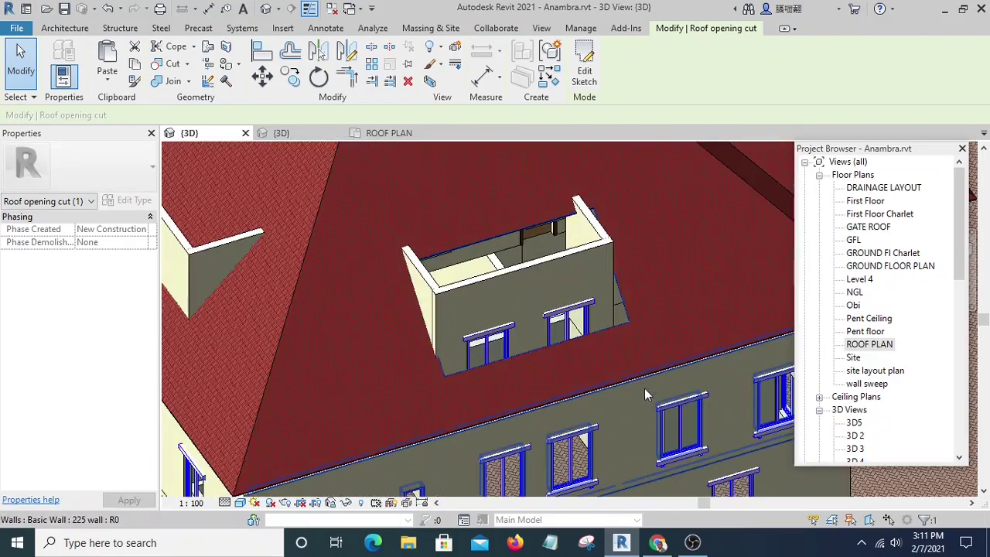
pyautogui.moveTo(644, 388)
pyautogui.keyDown('shift'); pyautogui.mouseDown(button='middle')
pyautogui.moveTo(612, 353)
pyautogui.moveTo(508, 332)
pyautogui.moveTo(605, 359)
pyautogui.moveTo(703, 350)
pyautogui.moveTo(619, 310)
pyautogui.moveTo(603, 289)
pyautogui.mouseUp(button='middle'); pyautogui.keyUp('shift')
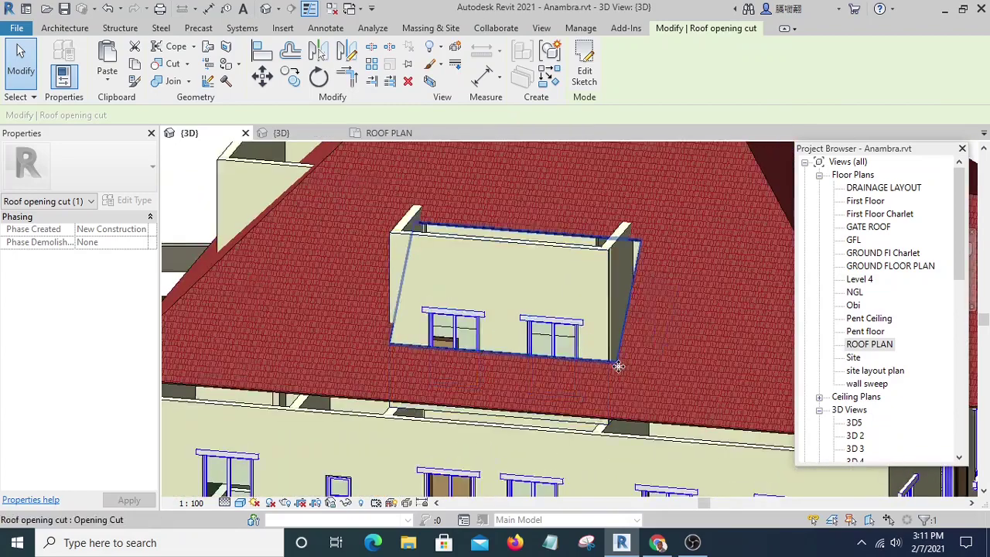
pyautogui.scroll(2, 603, 286)
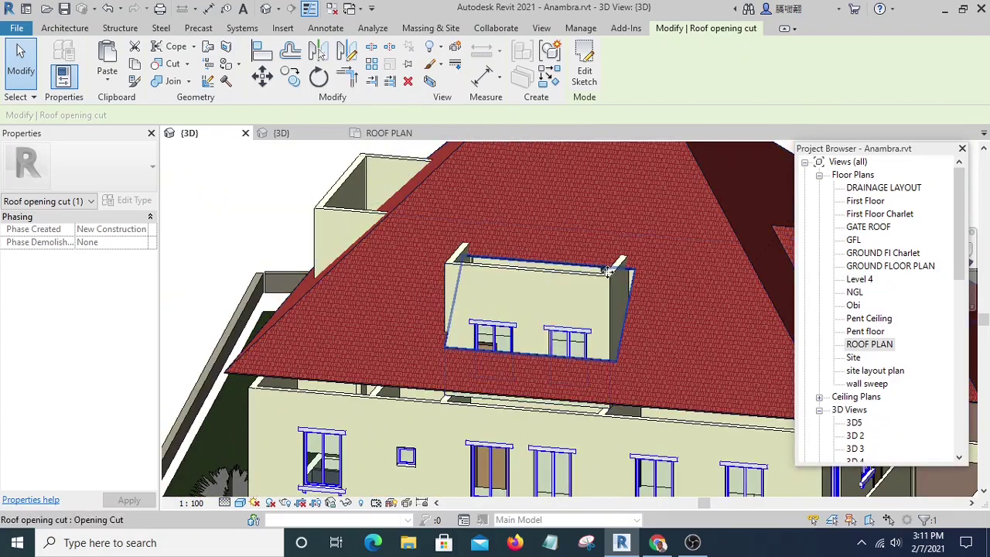
pyautogui.scroll(-5, 546, 301)
pyautogui.moveTo(548, 287)
pyautogui.keyDown('shift'); pyautogui.mouseDown(button='middle')
pyautogui.moveTo(627, 299)
pyautogui.moveTo(524, 277)
pyautogui.mouseUp(button='middle'); pyautogui.keyUp('shift')
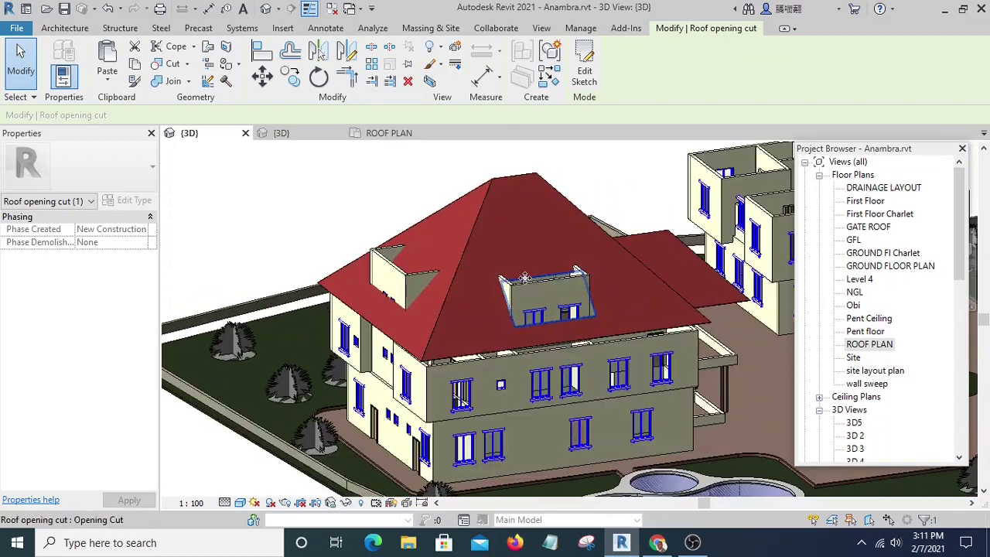
pyautogui.scroll(2, 518, 300)
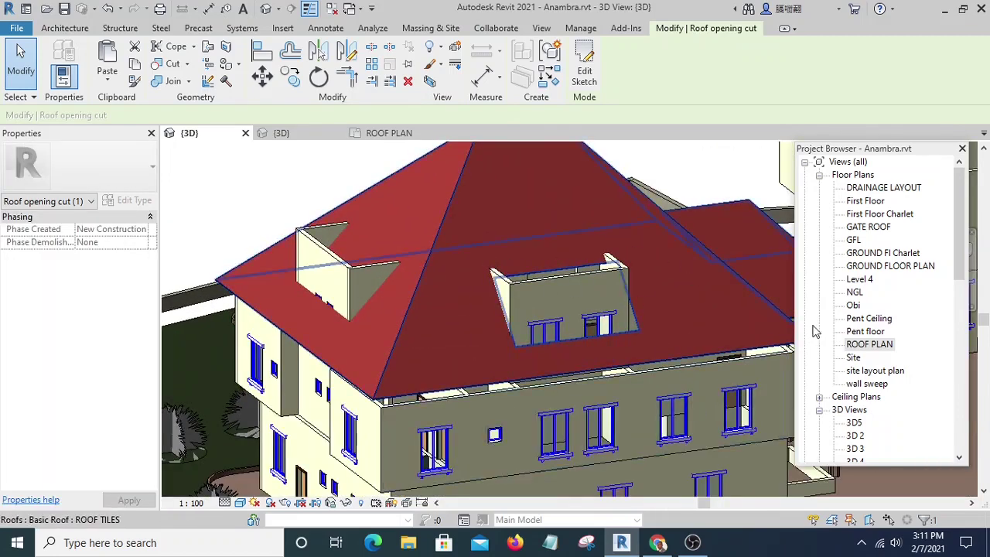
# Show the cut opening zoomed in ROOF PLAN, with the Roof creation options listed
pyautogui.doubleClick(857, 347)
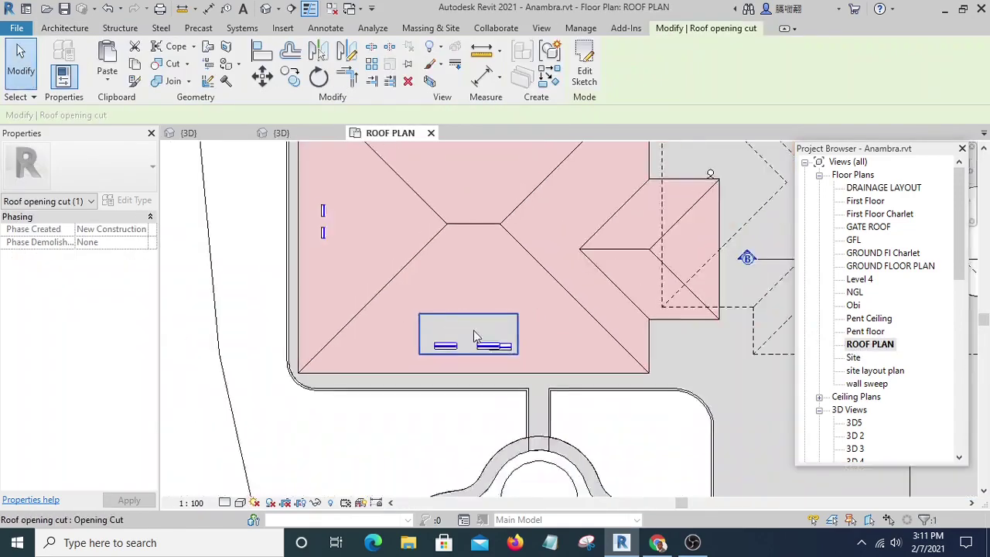
pyautogui.scroll(2, 515, 341)
pyautogui.scroll(3, 541, 363)
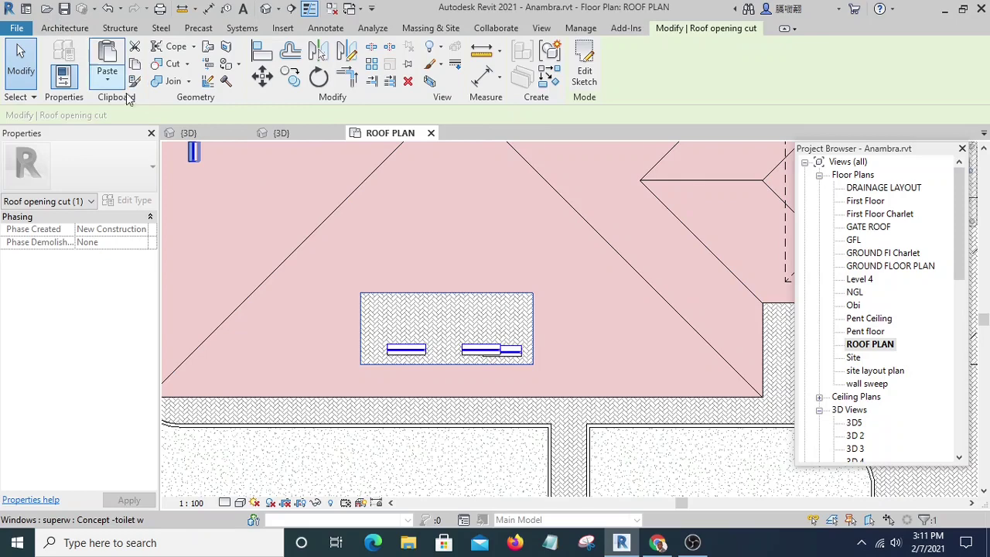
pyautogui.click(60, 29)
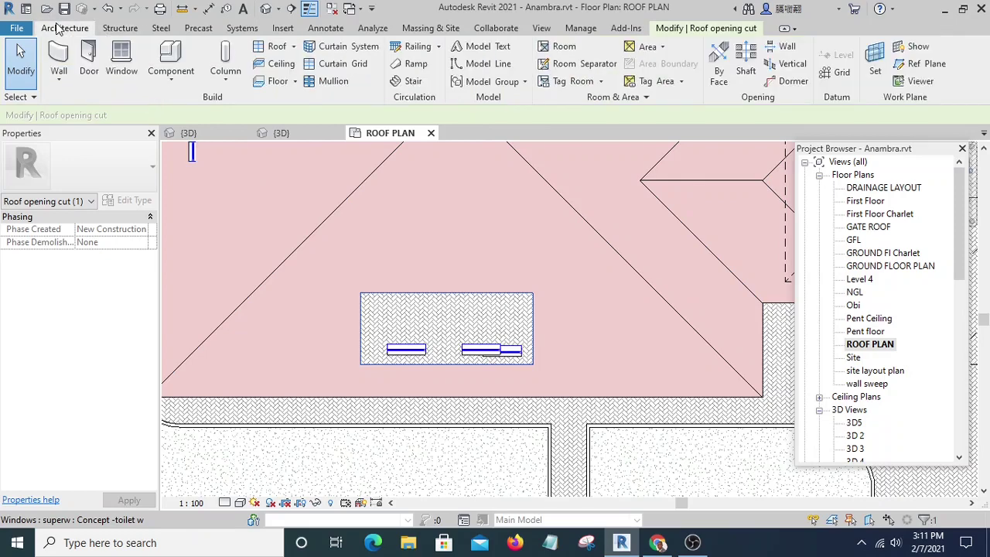
pyautogui.click(294, 47)
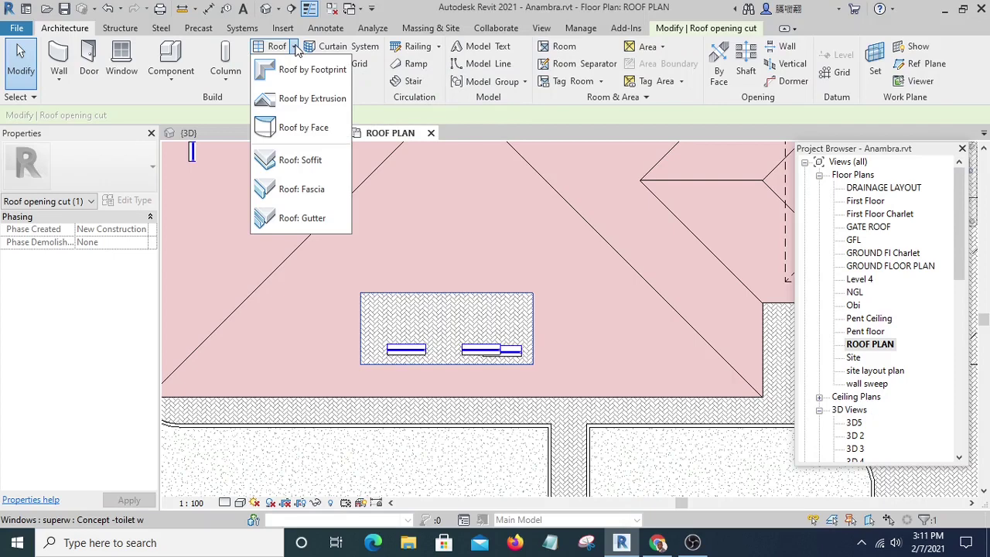
# Start a Roof by Footprint with its level set to Pent Ceiling
pyautogui.click(292, 74)
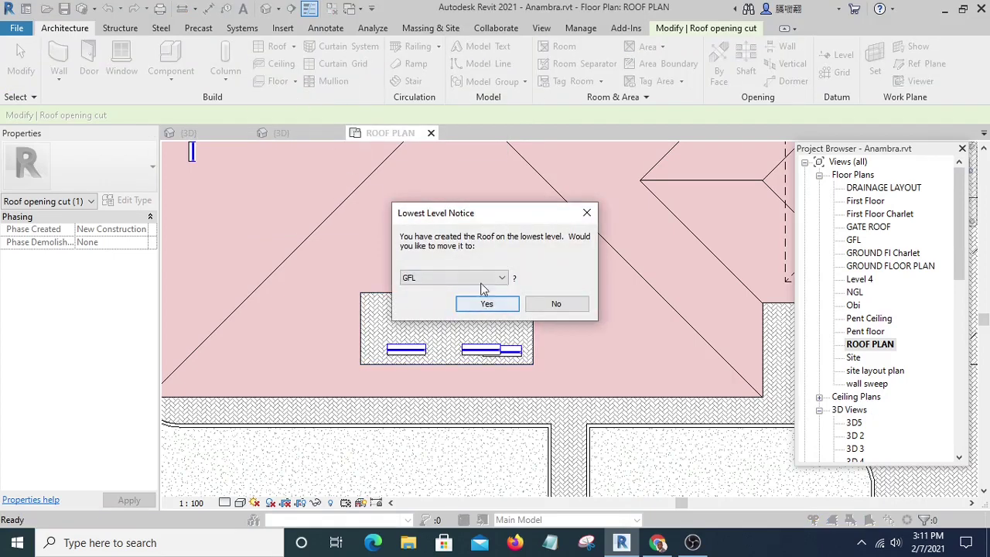
pyautogui.click(481, 283)
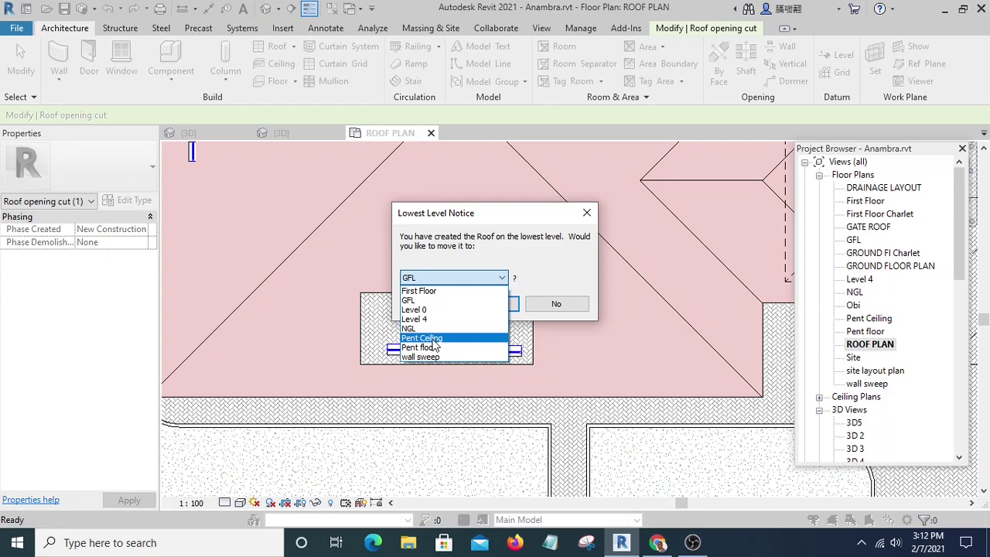
pyautogui.click(435, 340)
pyautogui.click(477, 303)
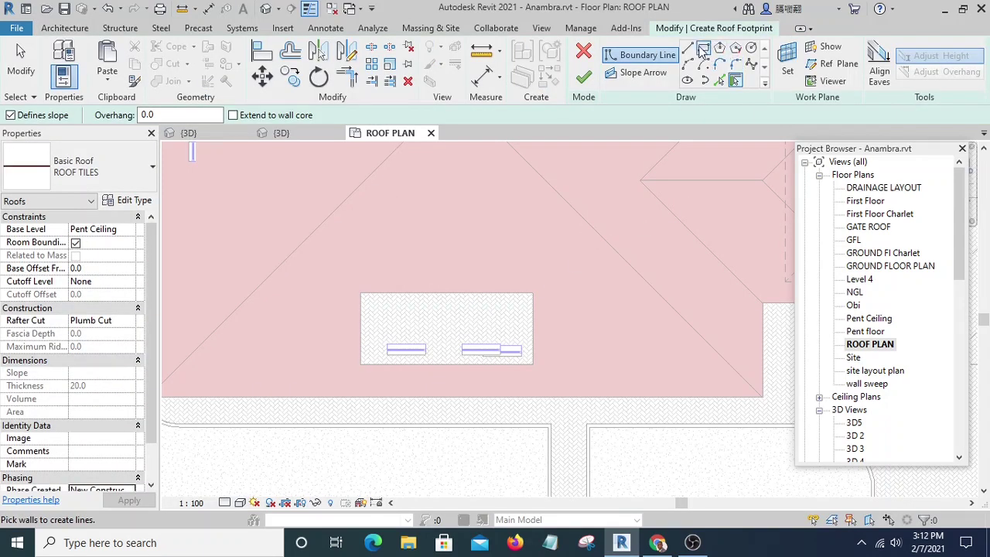
# Sketch a 6600-wide rectangular roof boundary around the opening, then view the Pent floor plan
pyautogui.click(703, 48)
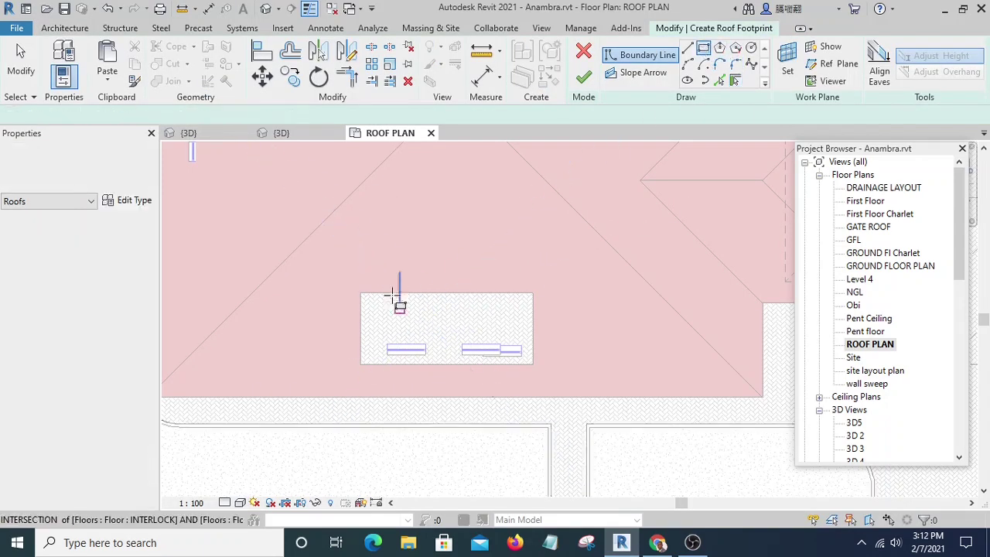
pyautogui.click(346, 217)
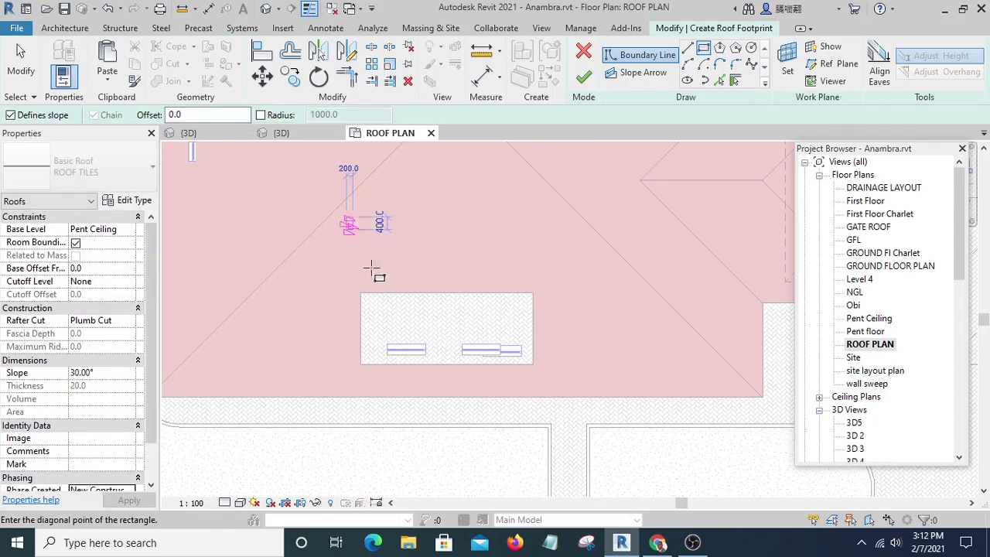
pyautogui.click(557, 382)
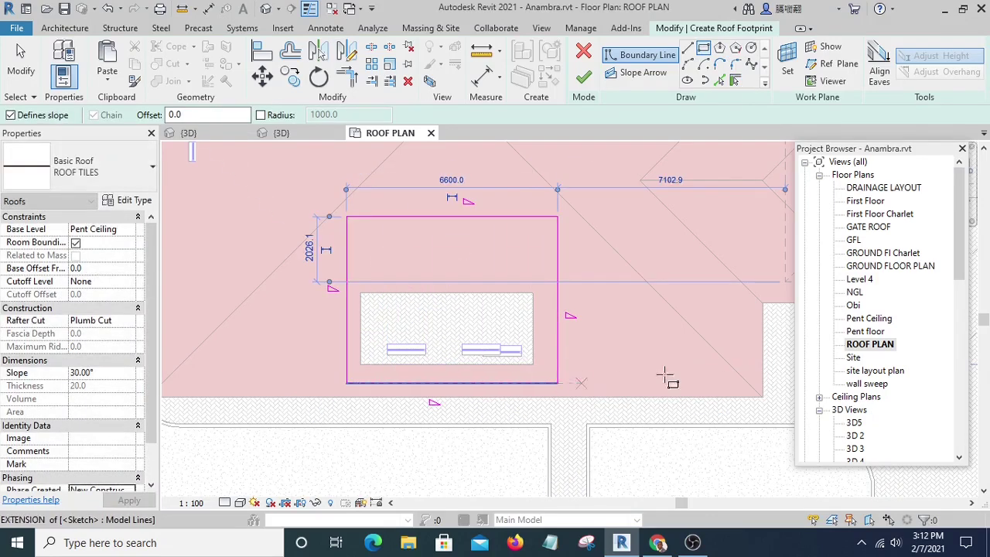
pyautogui.doubleClick(866, 331)
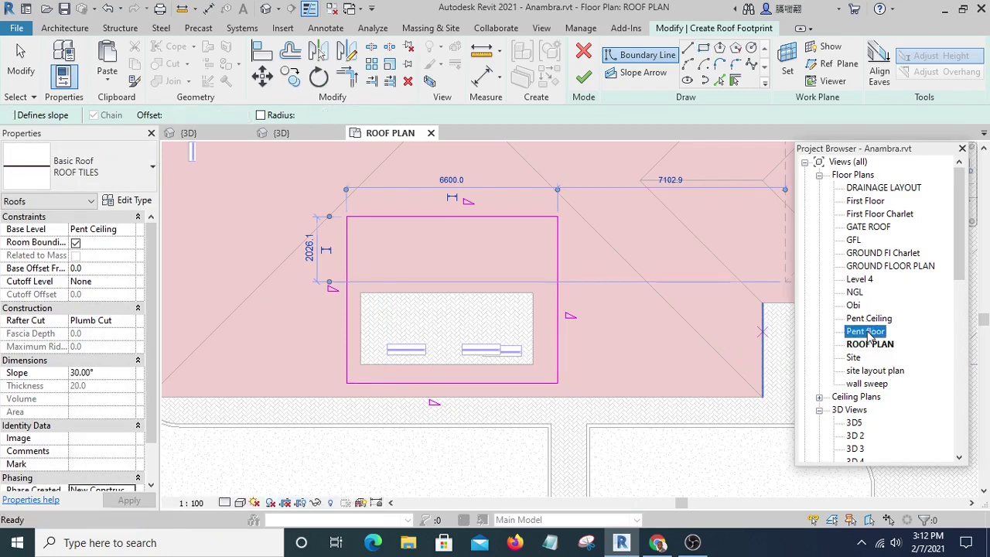
# Set the bottom roof sketch edge 450 from the penthouse wall
pyautogui.scroll(1, 508, 355)
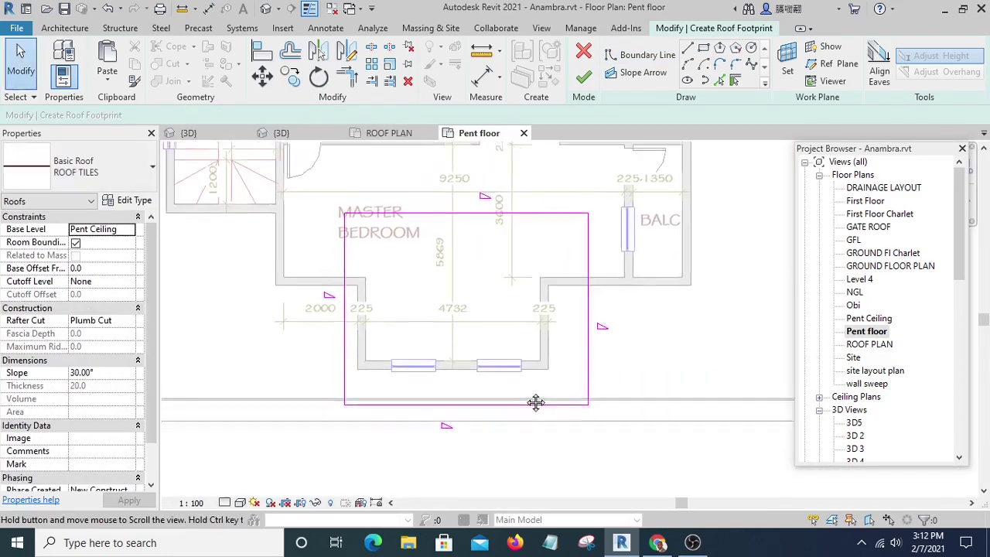
pyautogui.moveTo(535, 397); pyautogui.dragTo(531, 410, button='middle')
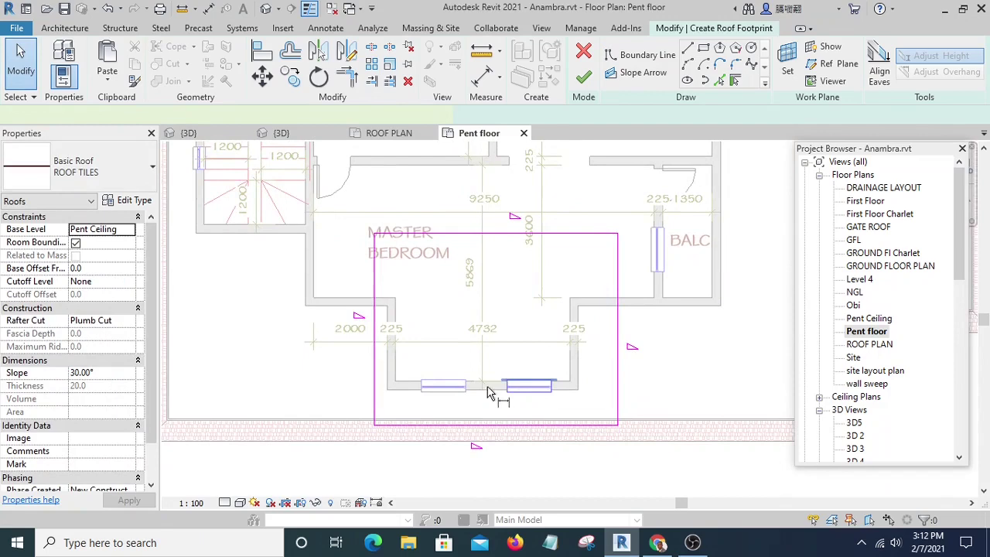
pyautogui.press('d')
pyautogui.press('i')
pyautogui.scroll(2, 488, 392)
pyautogui.scroll(3, 275, 464)
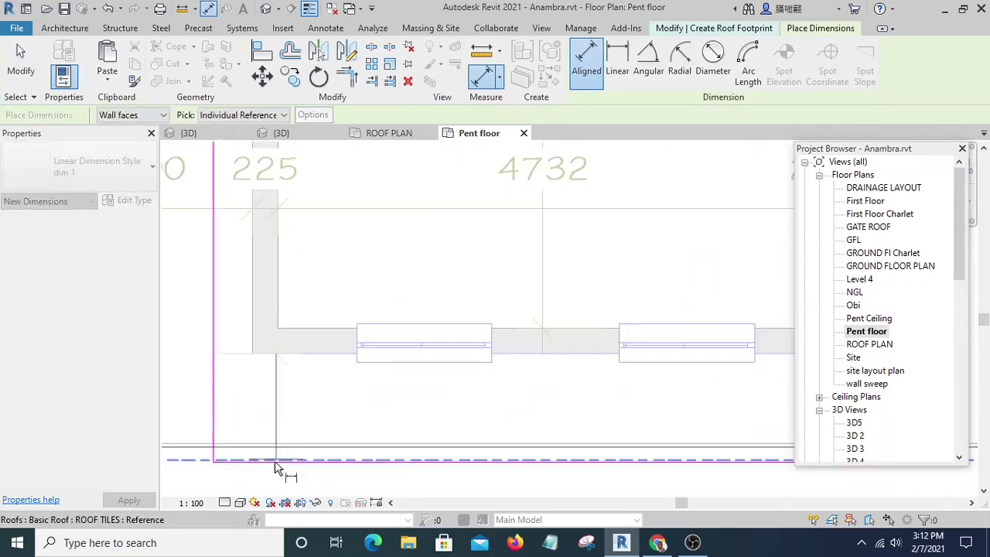
pyautogui.scroll(2, 274, 464)
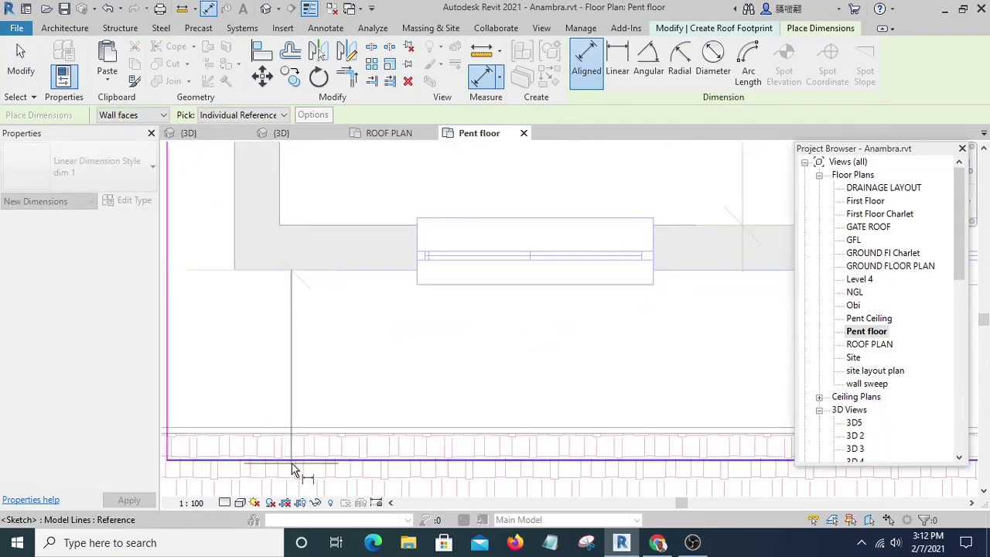
pyautogui.click(293, 470)
pyautogui.click(387, 386)
pyautogui.scroll(-2, 464, 371)
pyautogui.press('Escape')
pyautogui.press('Escape')
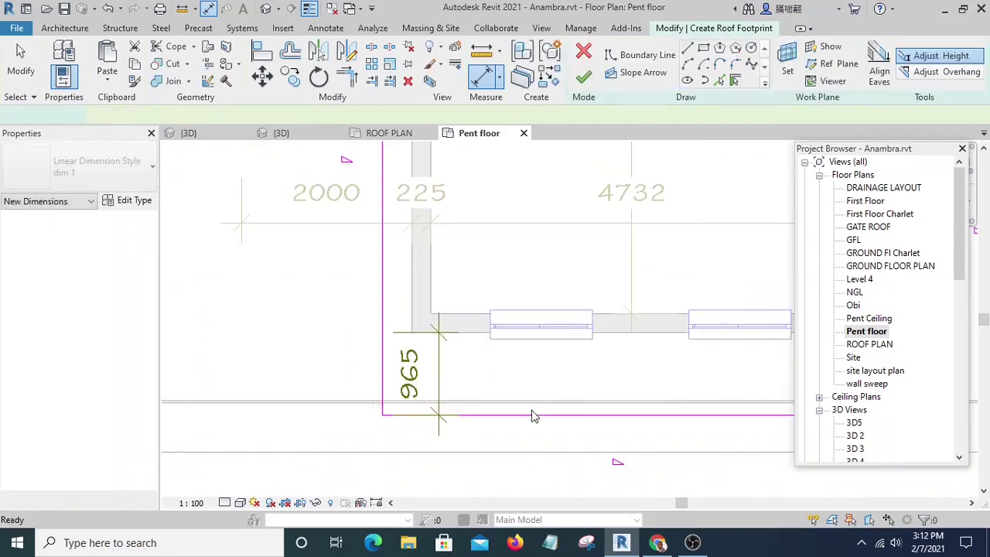
pyautogui.click(532, 418)
pyautogui.click(396, 373)
pyautogui.write('450')
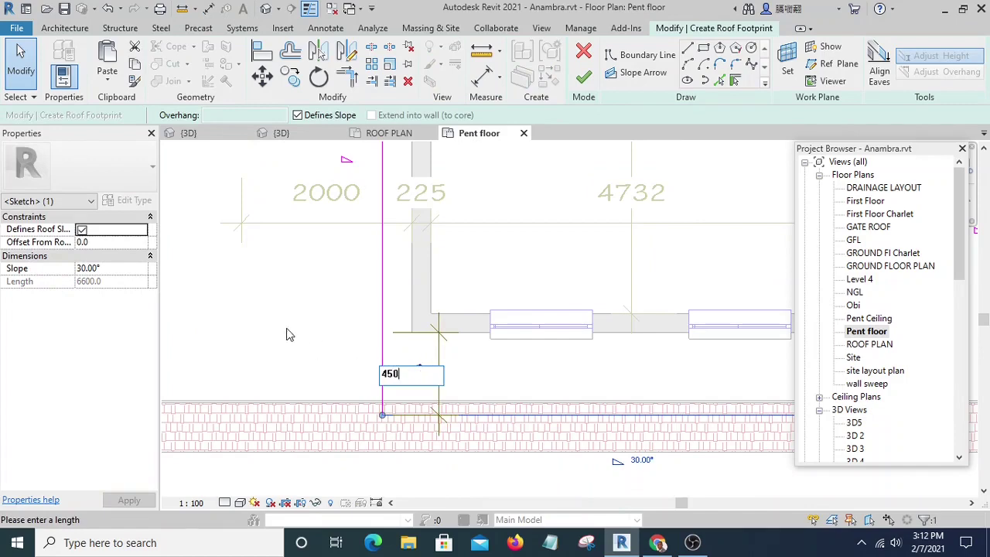
pyautogui.press('Return')
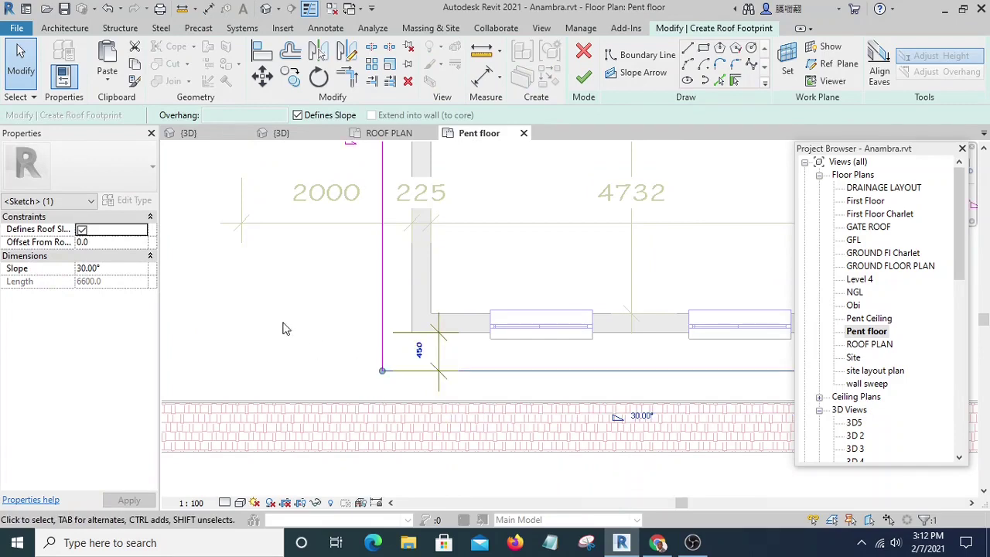
pyautogui.scroll(-2, 354, 404)
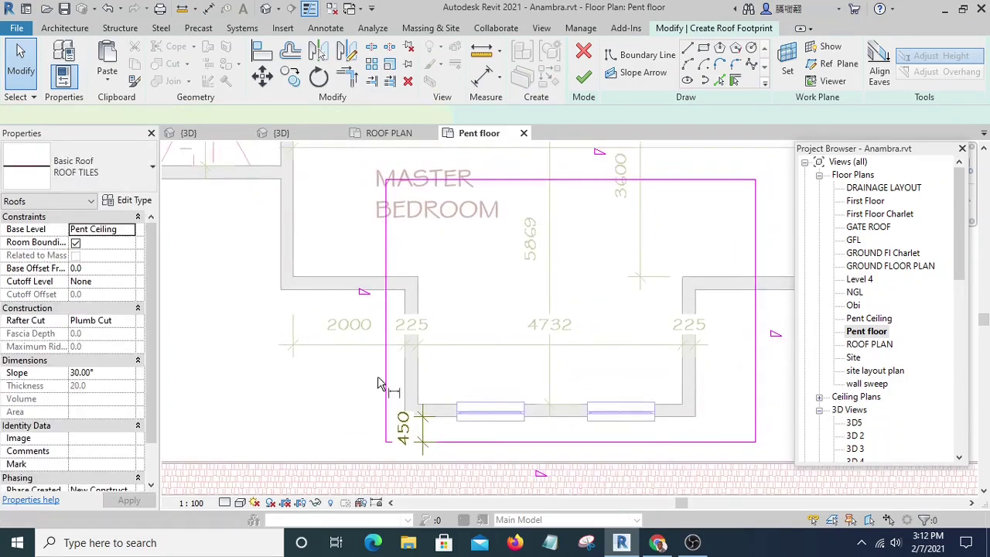
# Set the left roof sketch edge 450 from the penthouse wall
pyautogui.scroll(2, 391, 379)
pyautogui.press('d')
pyautogui.press('i')
pyautogui.click(380, 387)
pyautogui.click(307, 399)
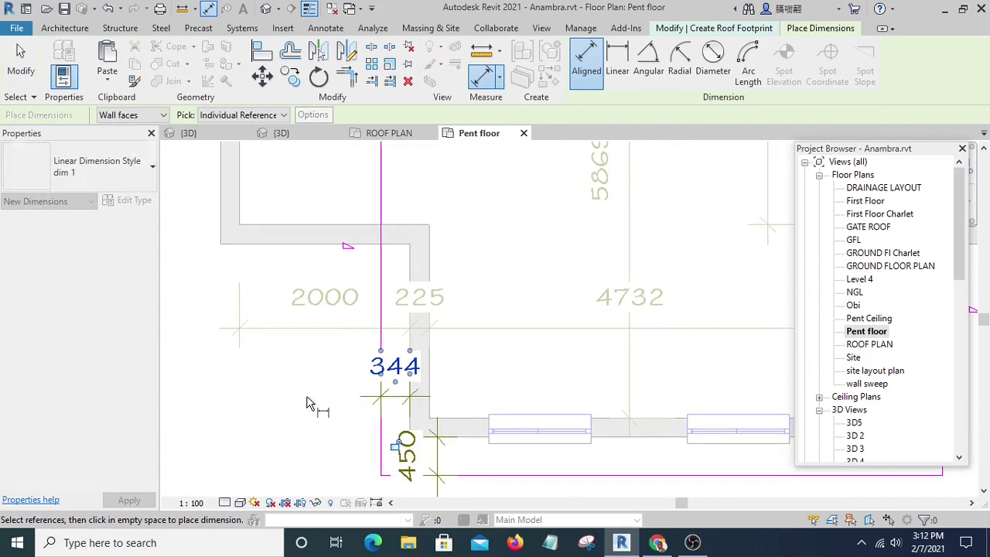
pyautogui.press('Escape')
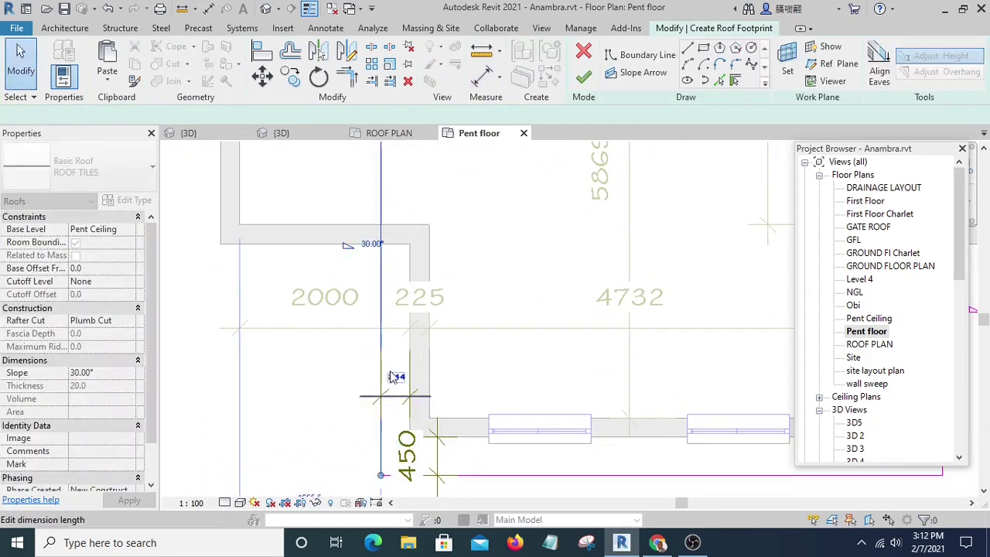
pyautogui.click(394, 377)
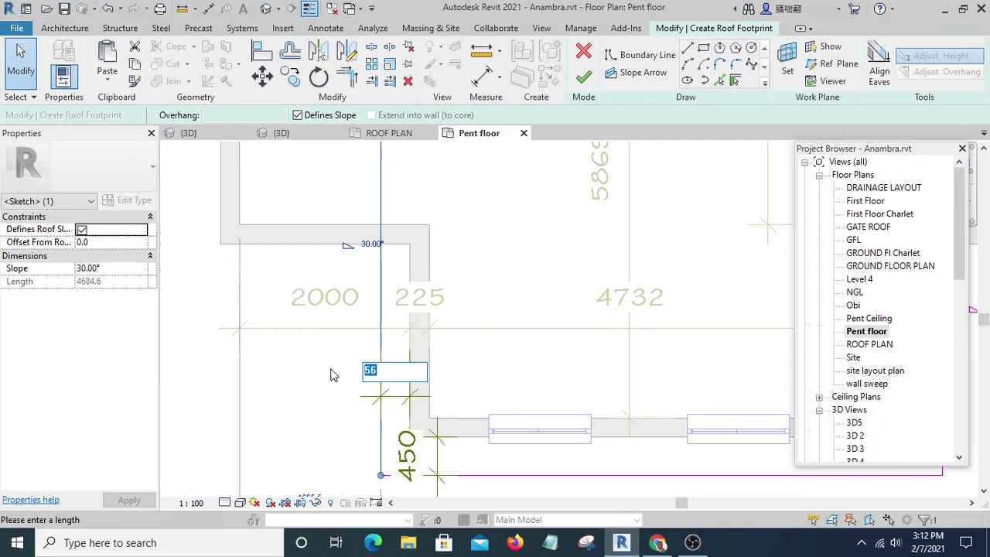
pyautogui.press('Return')
pyautogui.scroll(-1, 293, 393)
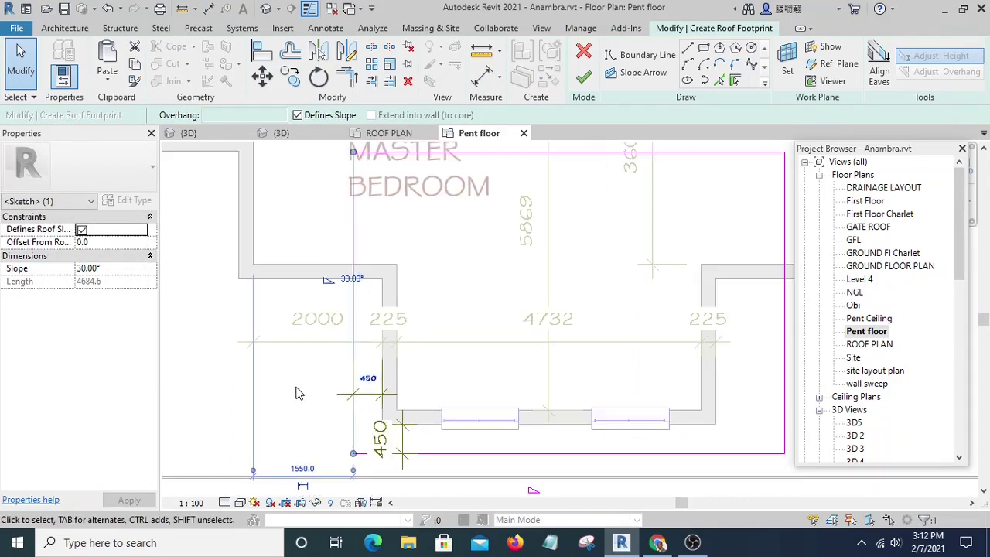
# Change the right edge's 1073 distance from the wall face to 450
pyautogui.moveTo(302, 425); pyautogui.dragTo(170, 410, button='middle')
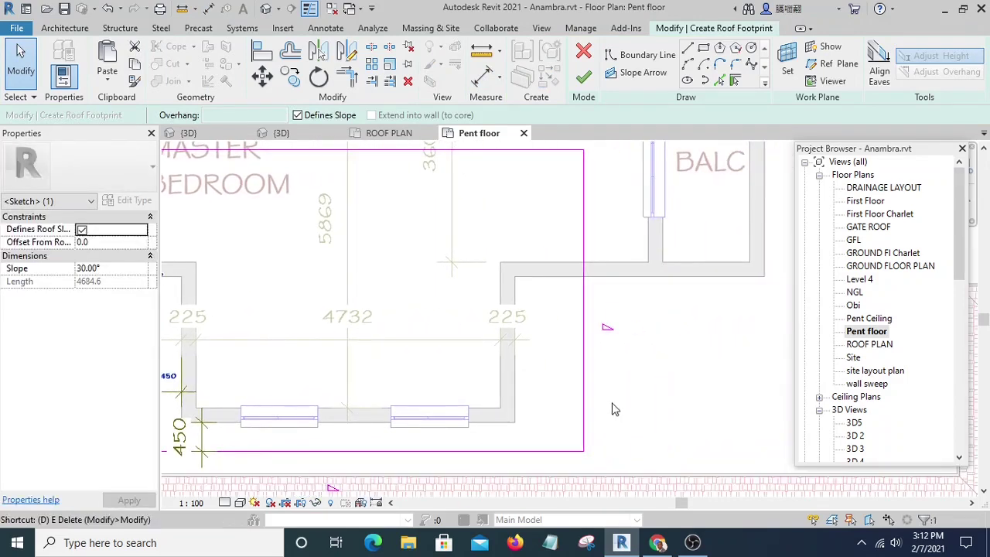
pyautogui.press('d')
pyautogui.press('i')
pyautogui.scroll(1, 612, 409)
pyautogui.click(502, 393)
pyautogui.click(582, 397)
pyautogui.click(622, 396)
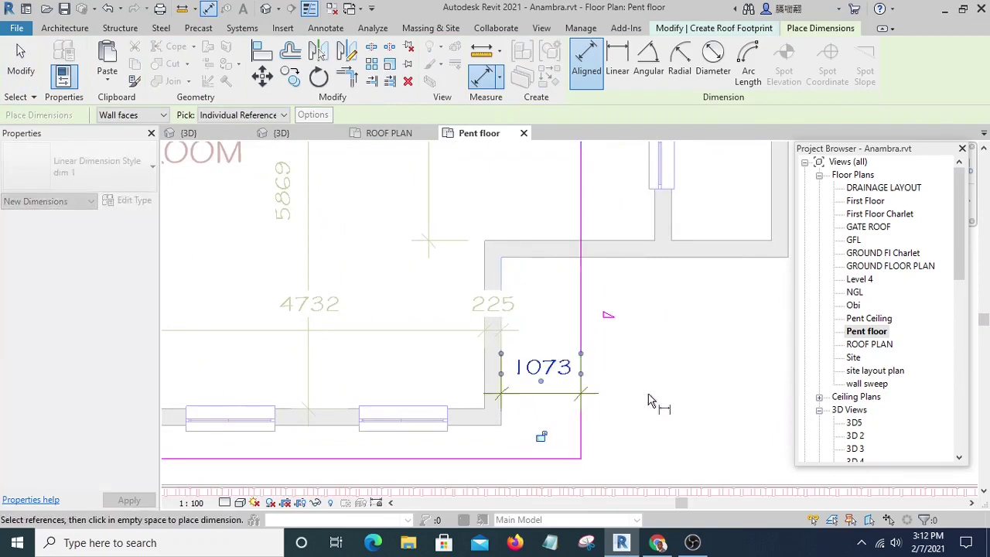
pyautogui.press('Escape')
pyautogui.press('Escape')
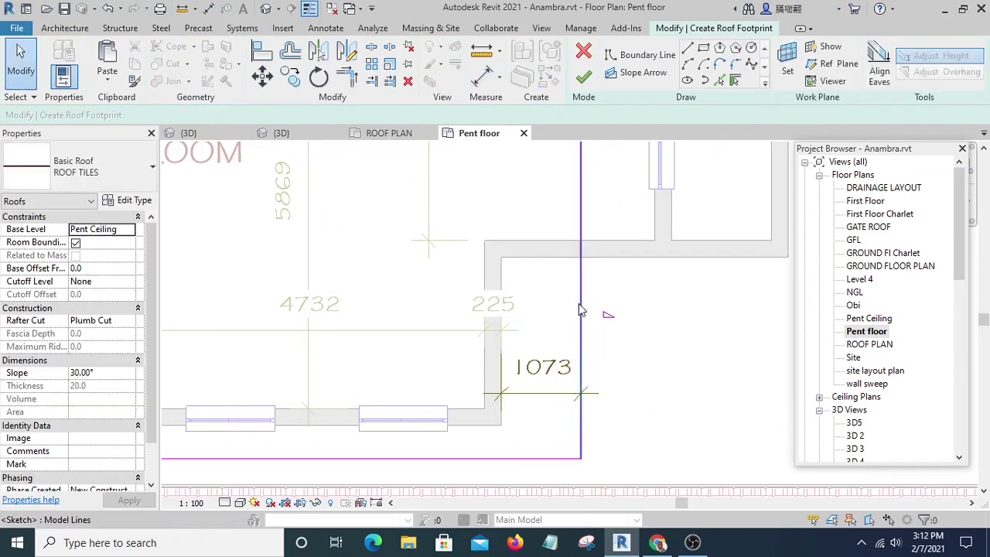
pyautogui.click(582, 309)
pyautogui.click(541, 368)
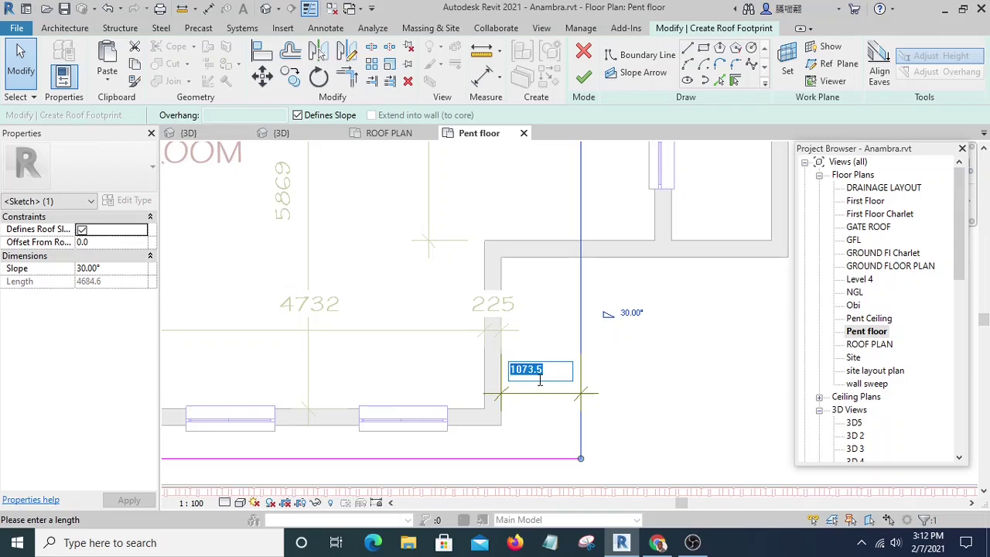
pyautogui.press('Return')
pyautogui.scroll(-2, 541, 347)
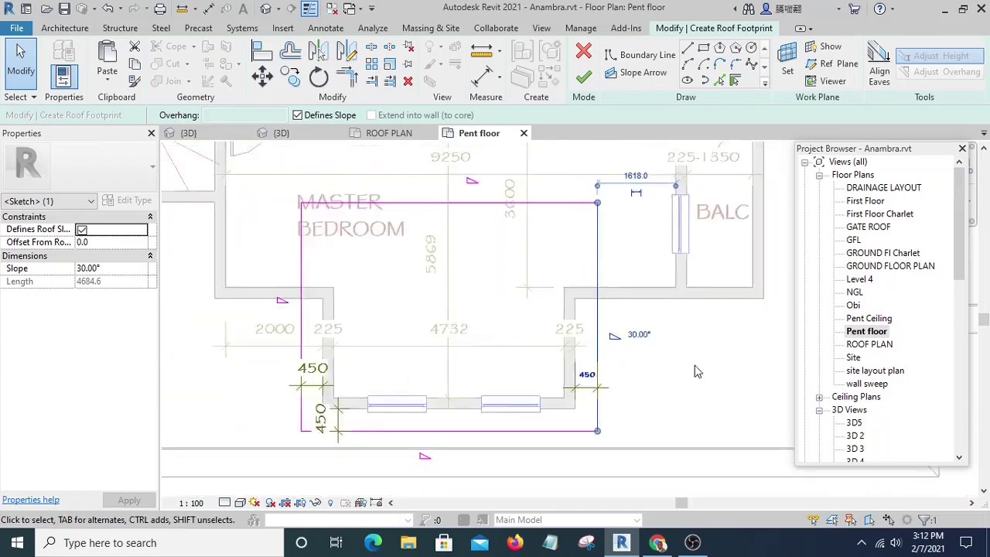
pyautogui.scroll(1, 533, 257)
pyautogui.click(529, 255)
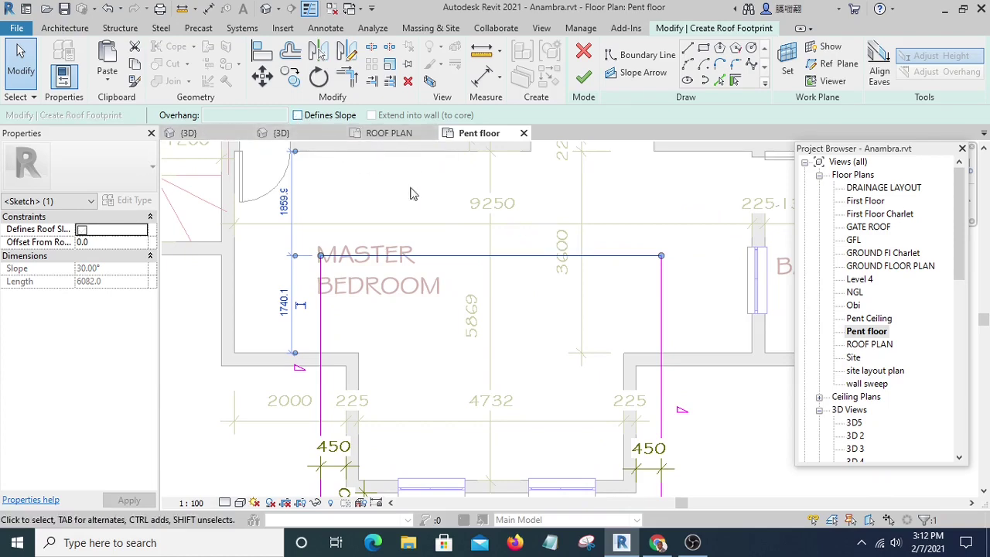
pyautogui.click(528, 317)
pyautogui.scroll(-1, 490, 265)
pyautogui.scroll(-2, 485, 309)
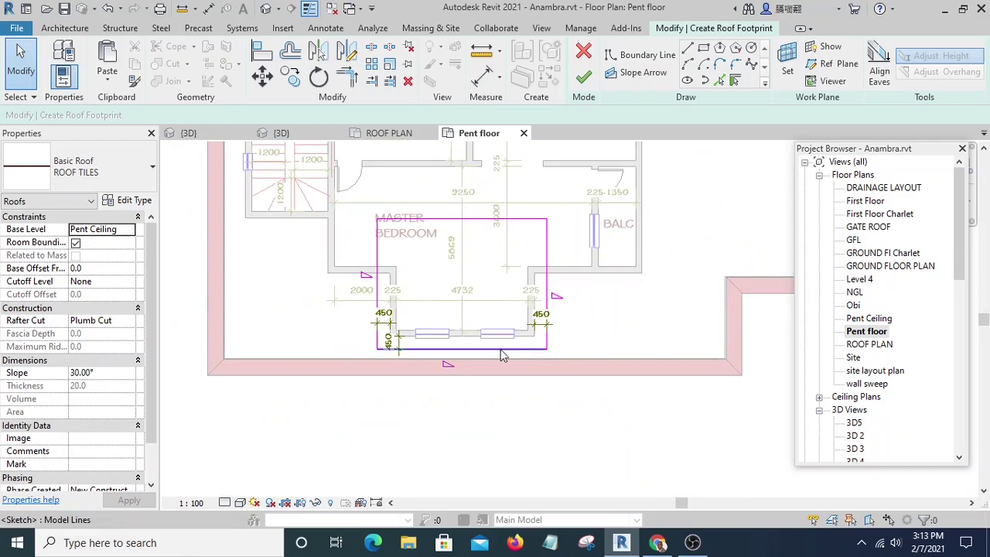
pyautogui.scroll(1, 501, 356)
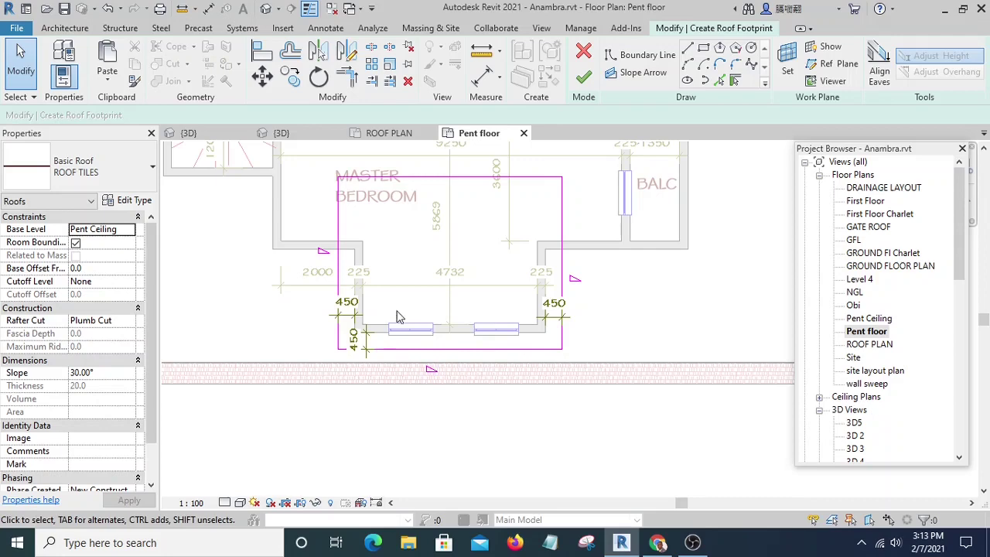
pyautogui.scroll(-2, 617, 319)
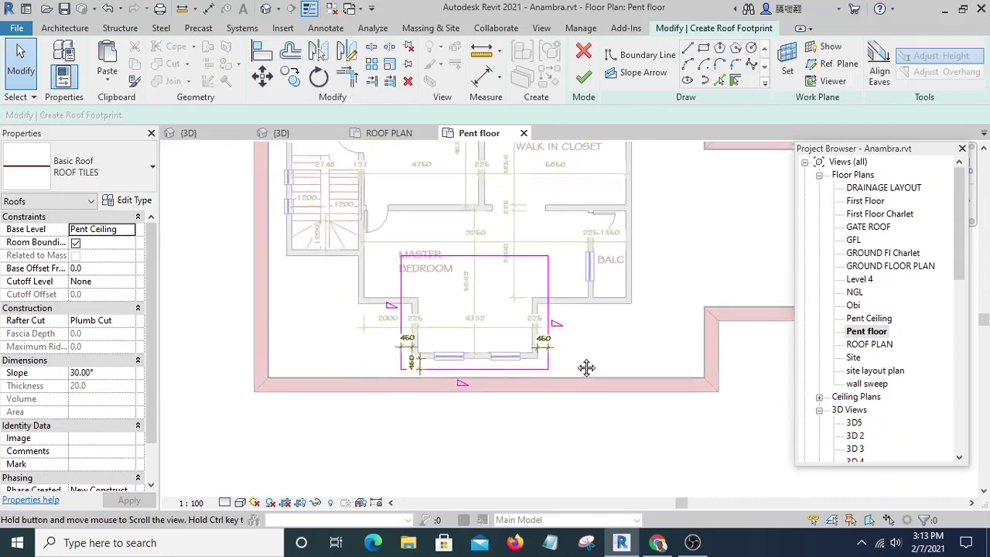
pyautogui.moveTo(585, 369); pyautogui.dragTo(585, 397, button='middle')
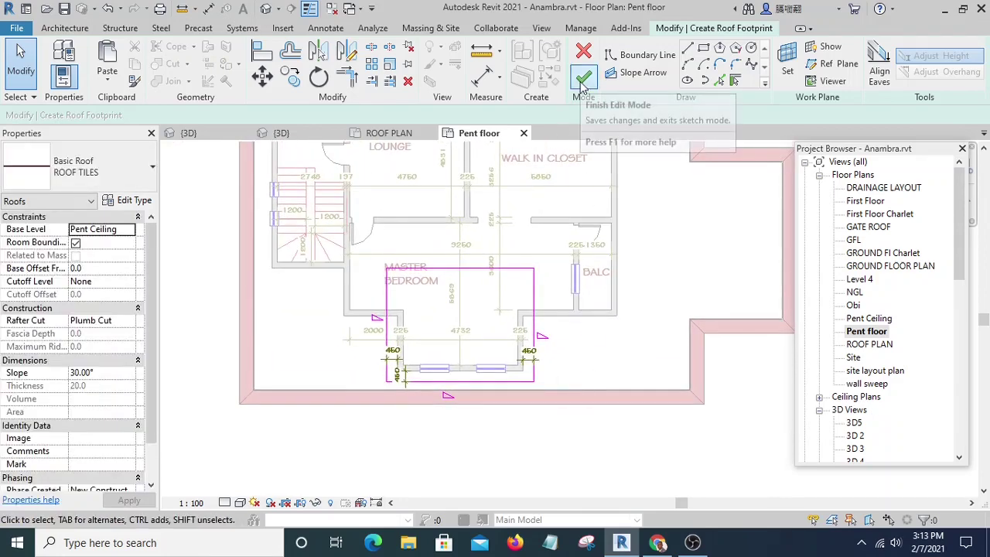
# Finish the footprint sketch, creating a 30° ROOF TILES roof of about 32.9 m² on Pent Ceiling
pyautogui.scroll(1, 412, 360)
pyautogui.scroll(-2, 413, 365)
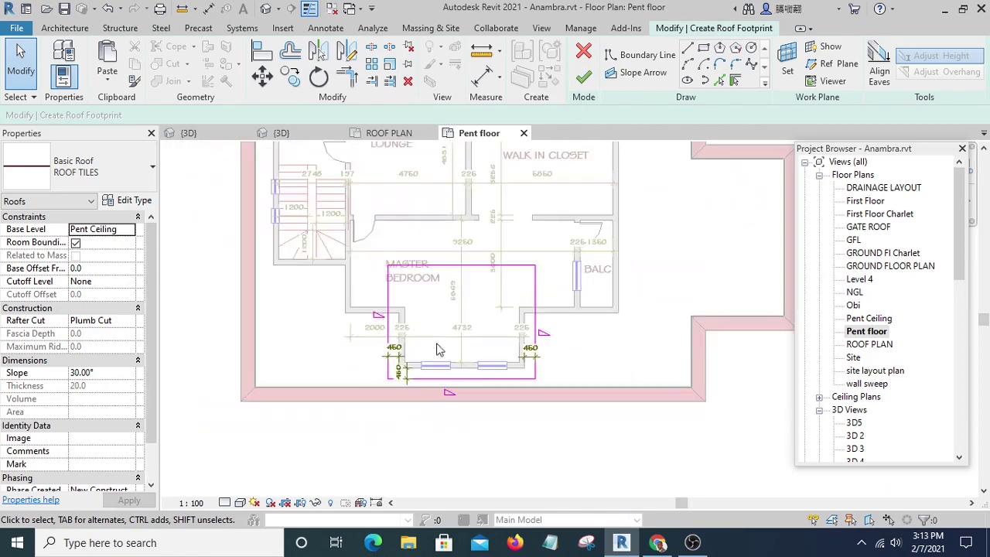
pyautogui.moveTo(329, 238); pyautogui.dragTo(613, 411)
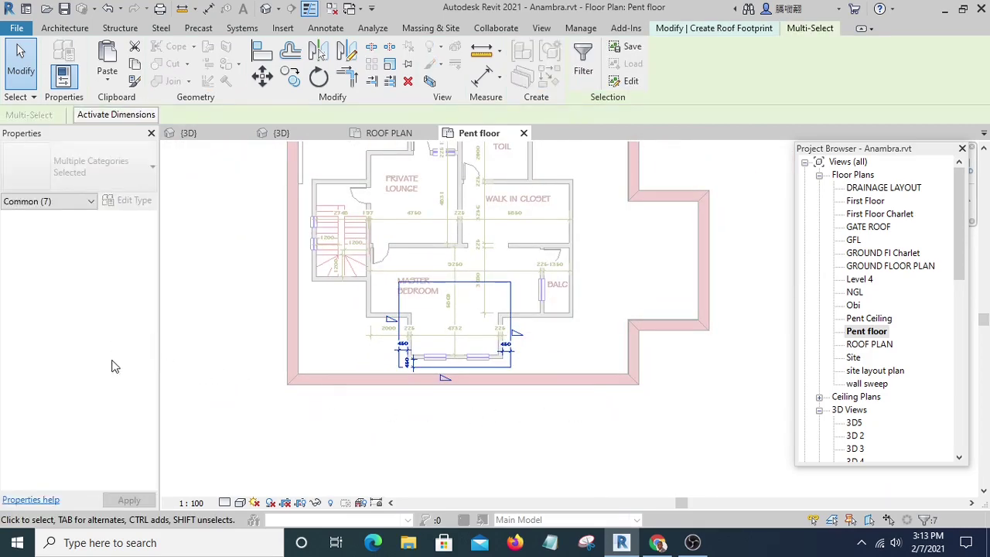
pyautogui.press('Escape')
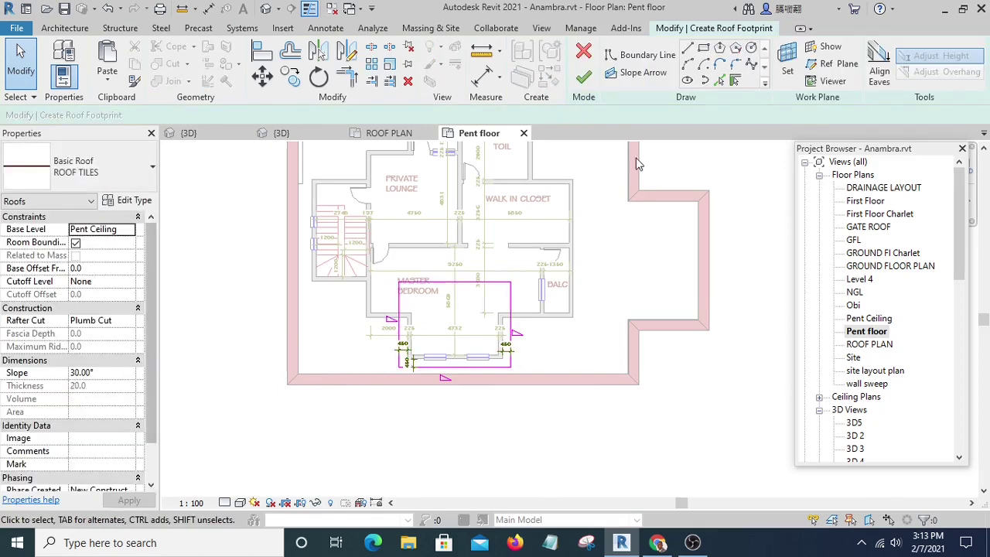
pyautogui.click(585, 78)
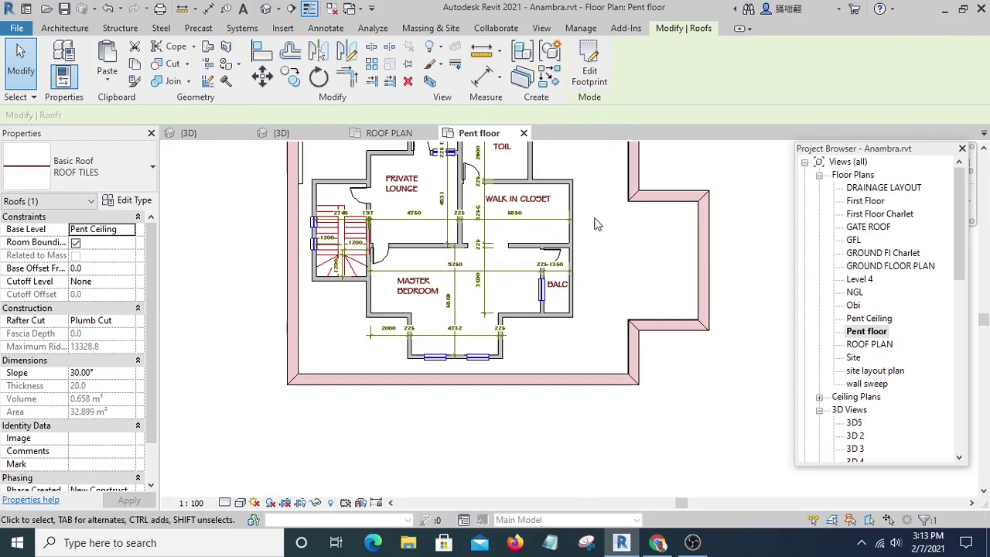
# Bring up the default 3D view zoomed onto the roofs
pyautogui.click(265, 10)
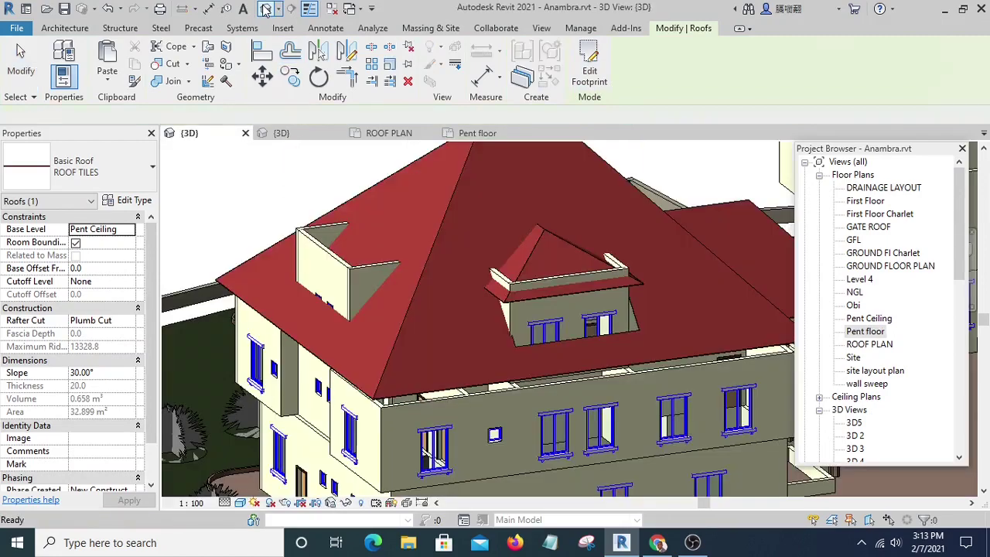
pyautogui.press('Escape')
pyautogui.scroll(3, 451, 240)
pyautogui.scroll(3, 553, 272)
pyautogui.scroll(-3, 570, 277)
pyautogui.scroll(-3, 539, 247)
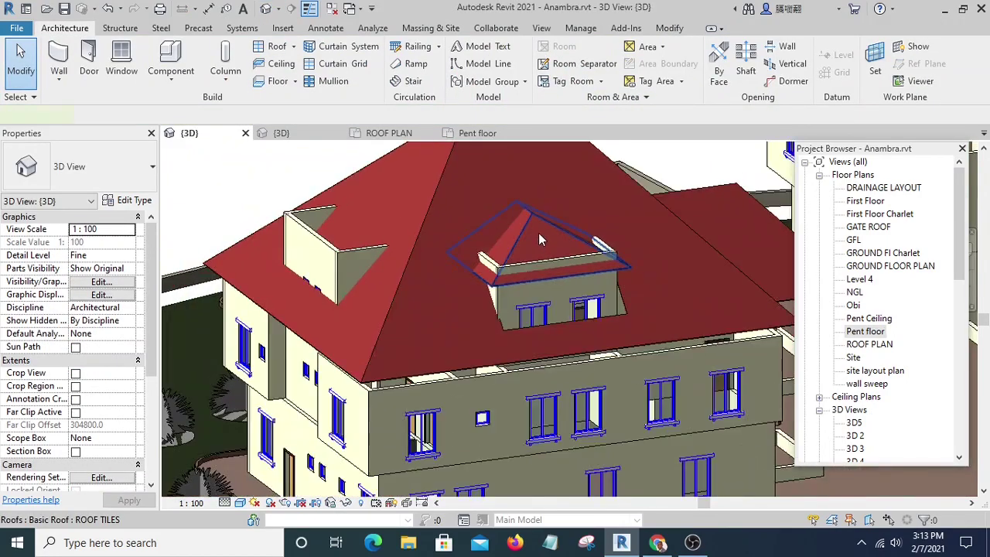
# Compare the two roofs and change the small penthouse roof's slope to 45°
pyautogui.click(481, 257)
pyautogui.click(439, 208)
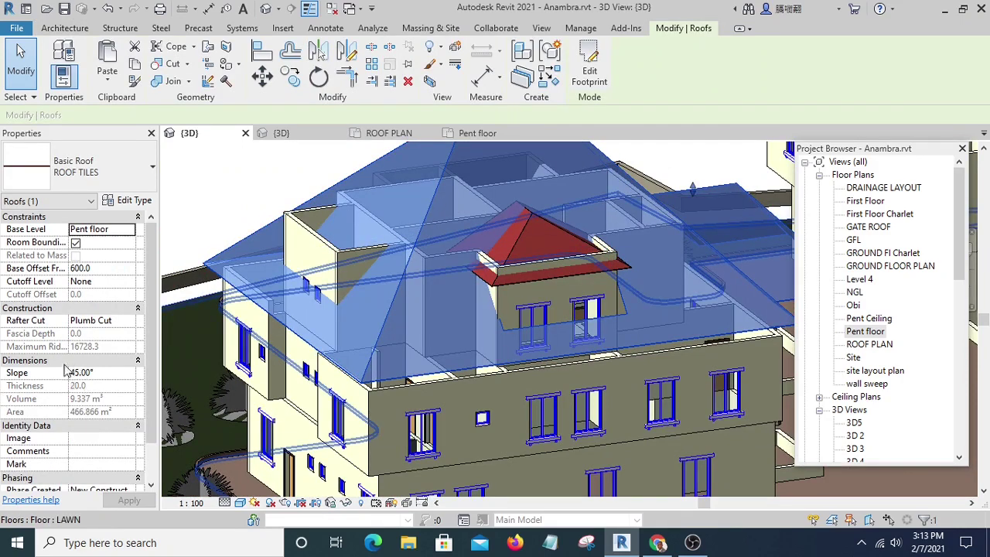
pyautogui.scroll(-3, 475, 317)
pyautogui.press('Escape')
pyautogui.scroll(5, 470, 270)
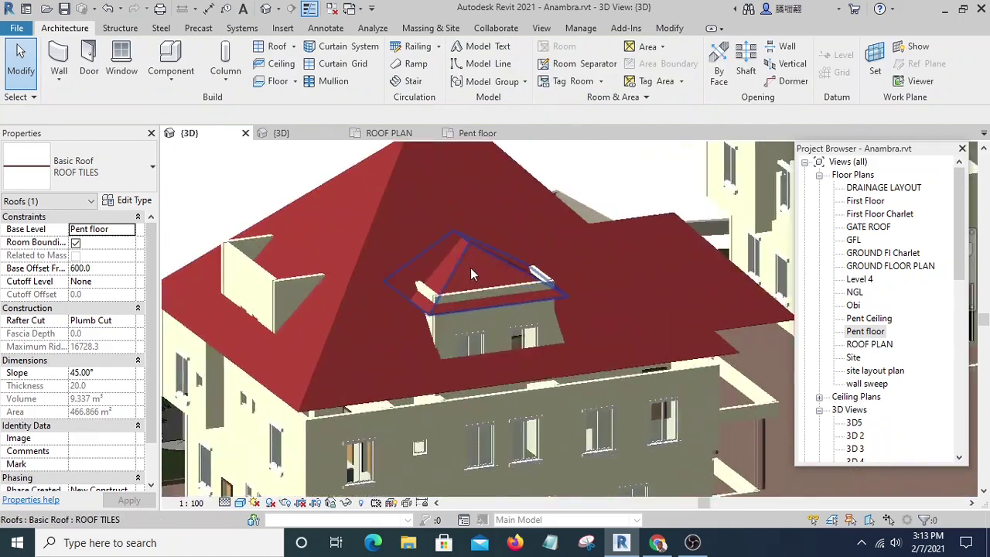
pyautogui.scroll(1, 470, 274)
pyautogui.click(471, 274)
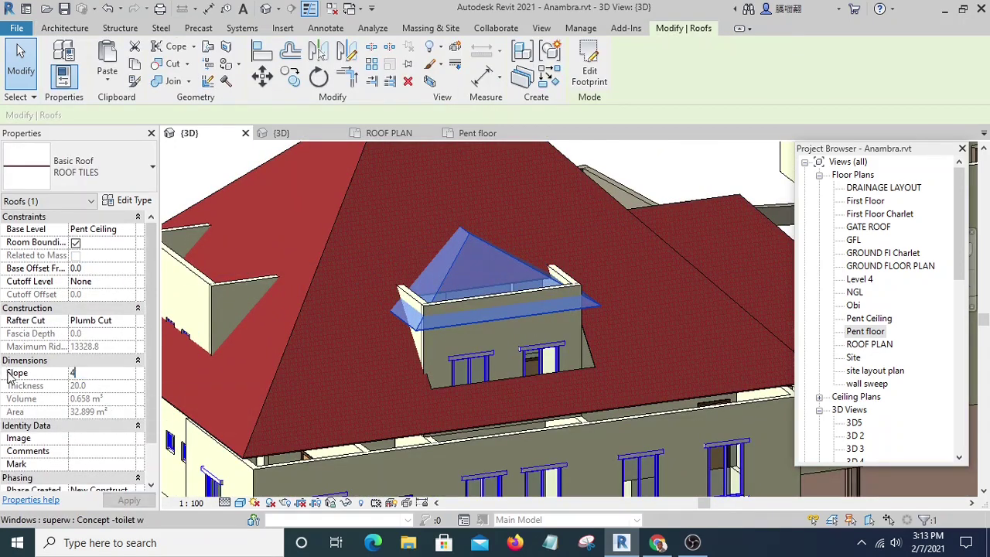
pyautogui.click(106, 372)
pyautogui.write('5')
pyautogui.press('Return')
pyautogui.click(222, 187)
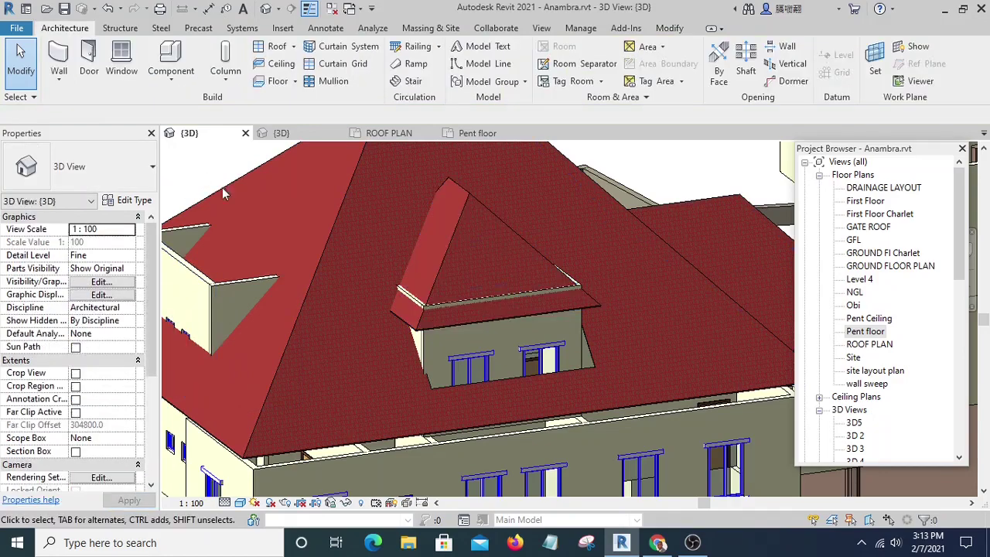
# Orbit and zoom to check the penthouse roof sitting inside the main roof opening
pyautogui.scroll(-2, 480, 309)
pyautogui.scroll(3, 526, 355)
pyautogui.scroll(3, 527, 354)
pyautogui.scroll(-1, 526, 357)
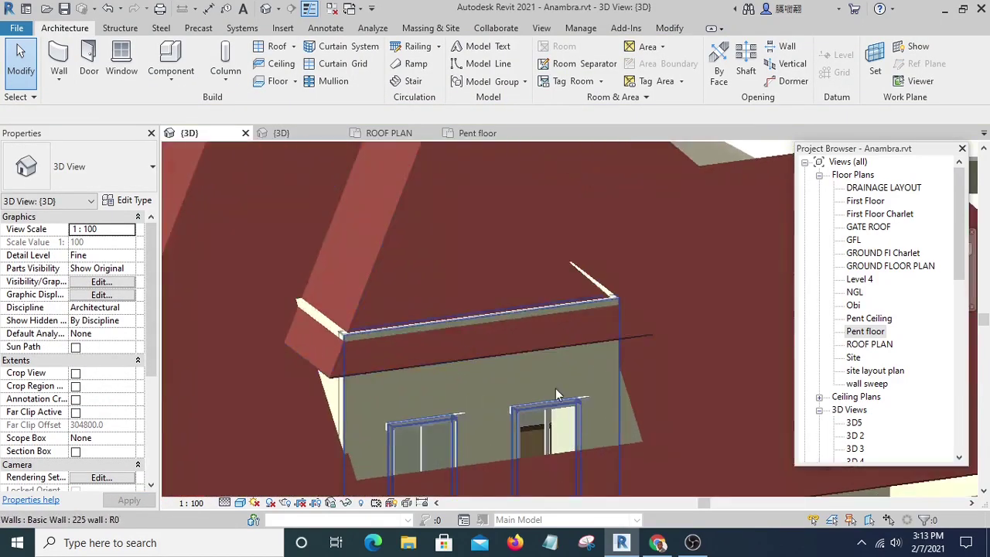
pyautogui.scroll(-2, 544, 309)
pyautogui.scroll(-2, 623, 327)
pyautogui.moveTo(485, 304); pyautogui.dragTo(446, 282, button='middle')
pyautogui.scroll(-2, 587, 357)
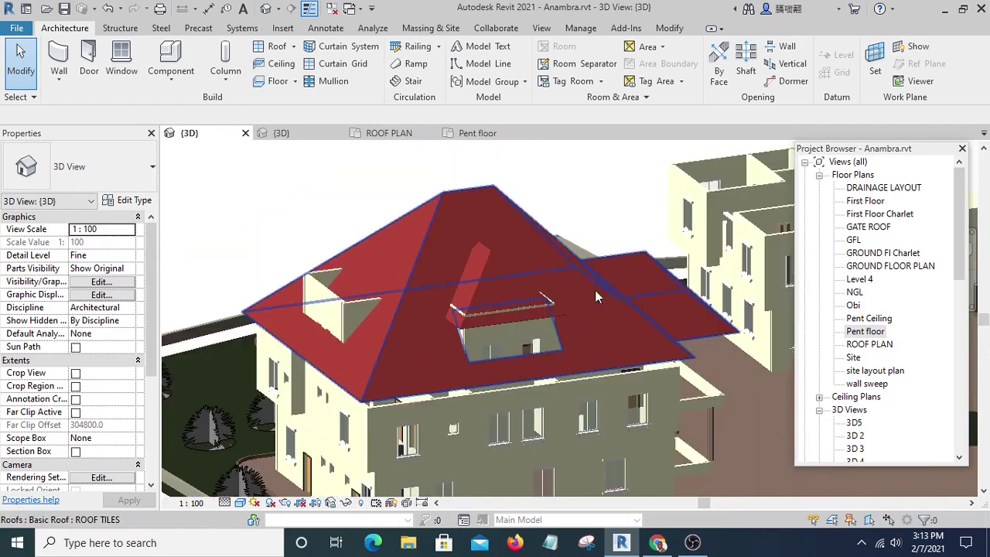
pyautogui.keyDown('shift'); pyautogui.moveTo(607, 185); pyautogui.dragTo(496, 318, button='middle'); pyautogui.keyUp('shift')
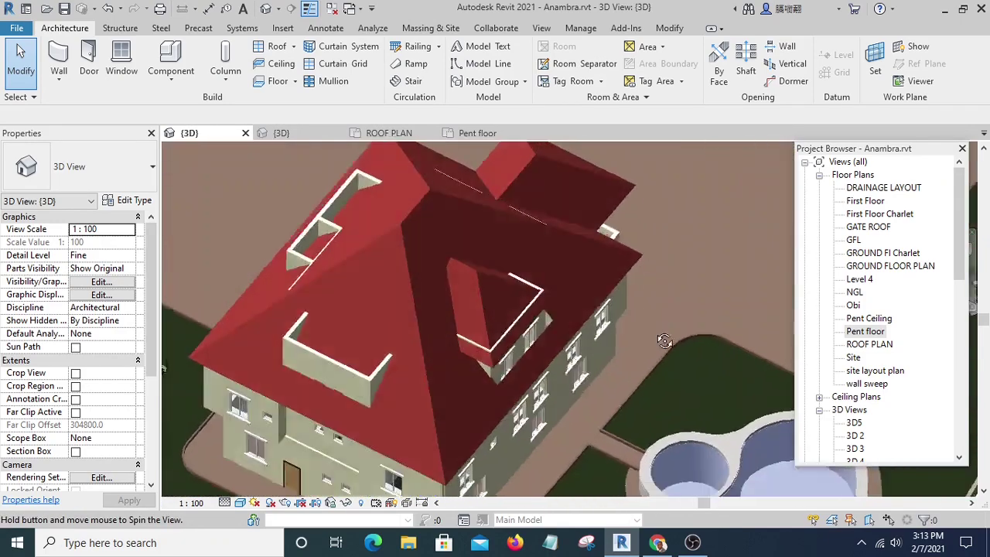
pyautogui.scroll(3, 496, 318)
pyautogui.scroll(3, 459, 284)
pyautogui.scroll(2, 459, 285)
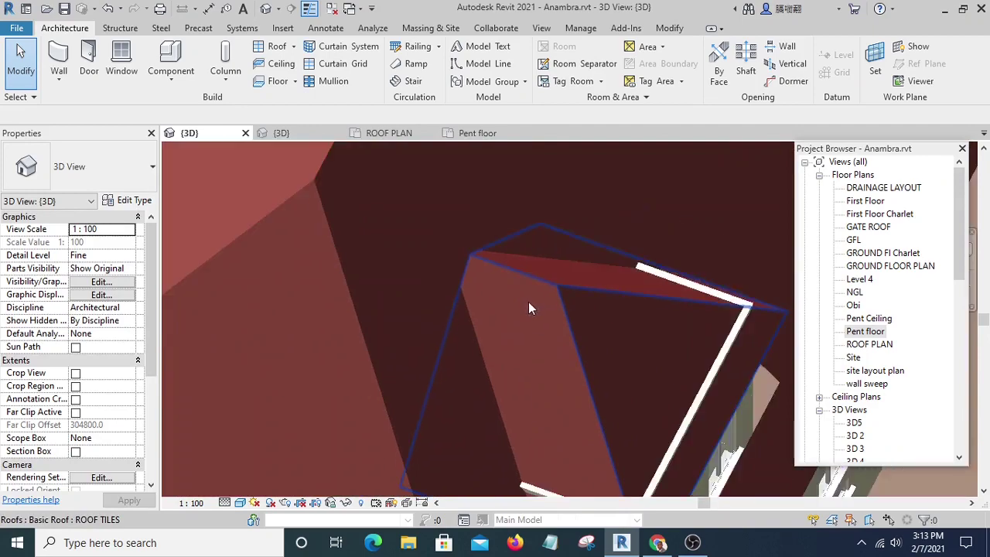
pyautogui.scroll(-3, 529, 302)
pyautogui.moveTo(552, 340)
pyautogui.keyDown('shift'); pyautogui.mouseDown(button='middle')
pyautogui.moveTo(476, 312)
pyautogui.moveTo(494, 316)
pyautogui.mouseUp(button='middle'); pyautogui.keyUp('shift')
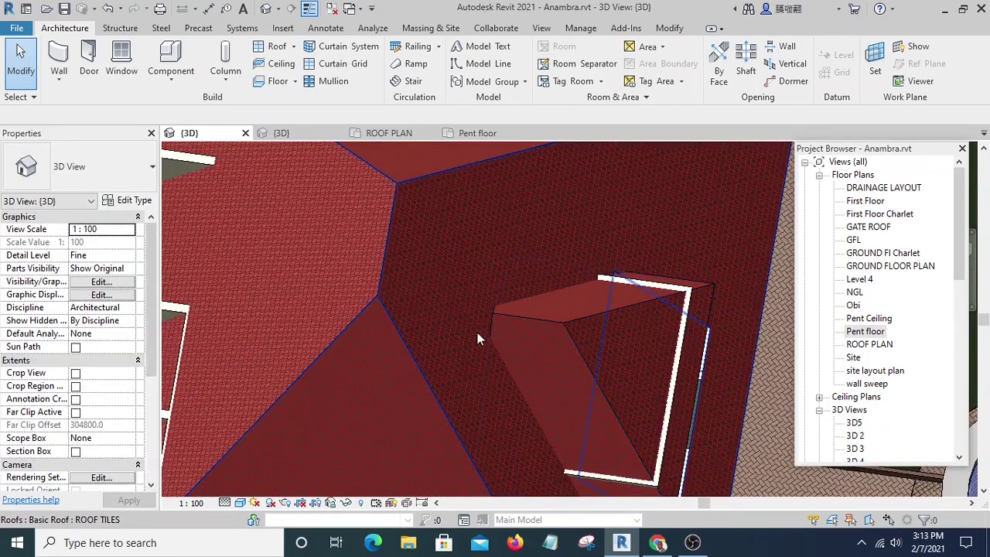
pyautogui.scroll(2, 498, 319)
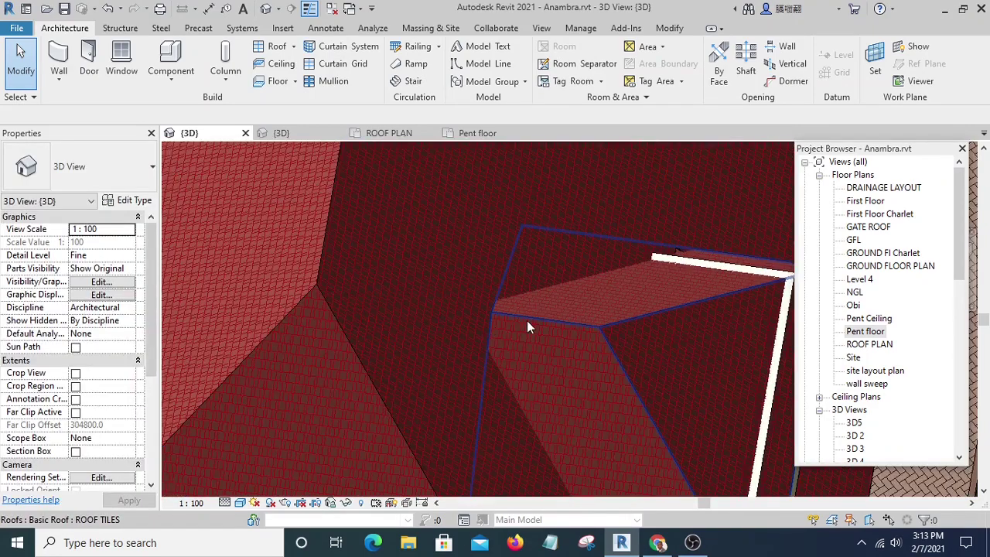
# Push the left edge of the penthouse roof footprint outward, growing it from 40.293 to 47.689 m²
pyautogui.click(526, 320)
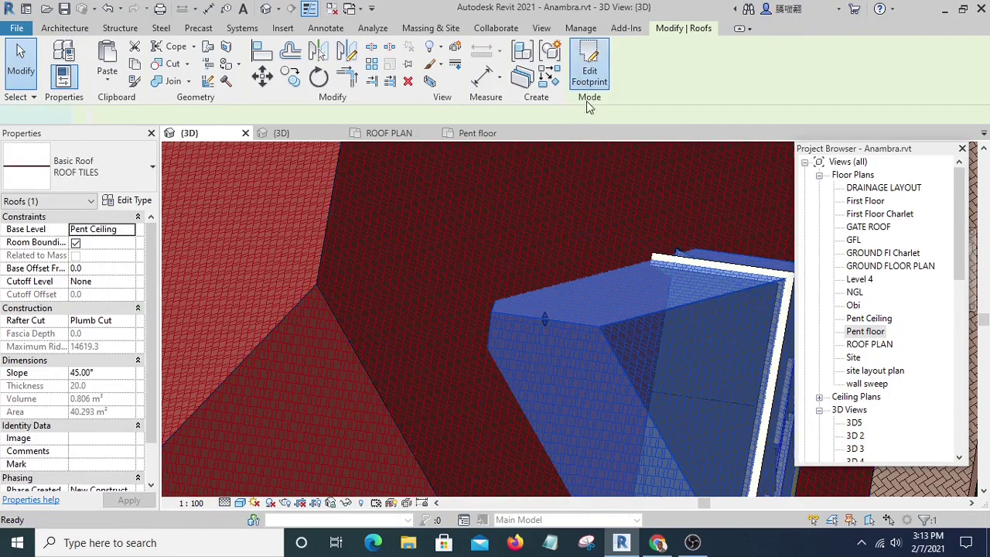
pyautogui.click(589, 70)
pyautogui.scroll(-3, 421, 293)
pyautogui.scroll(1, 476, 340)
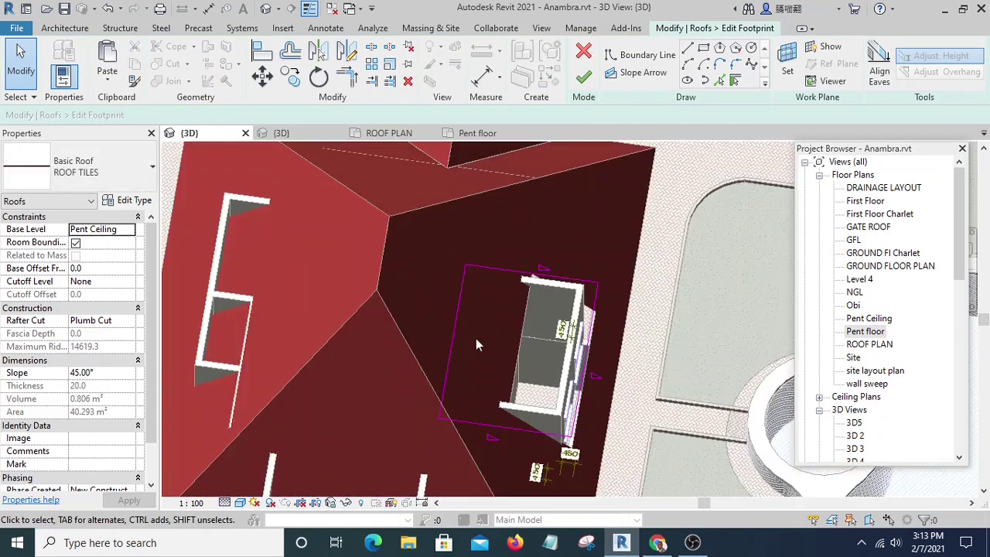
pyautogui.click(453, 332)
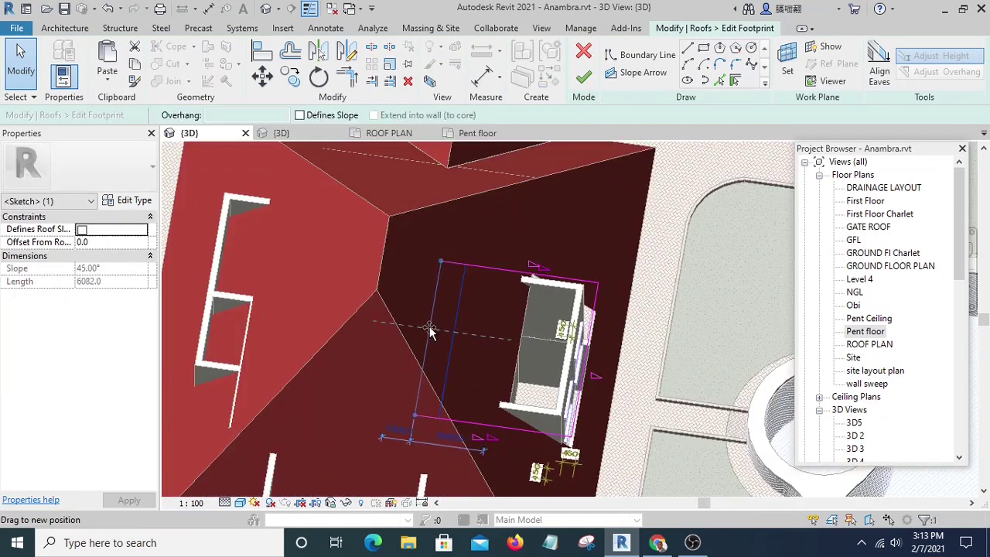
pyautogui.moveTo(429, 326); pyautogui.dragTo(430, 327)
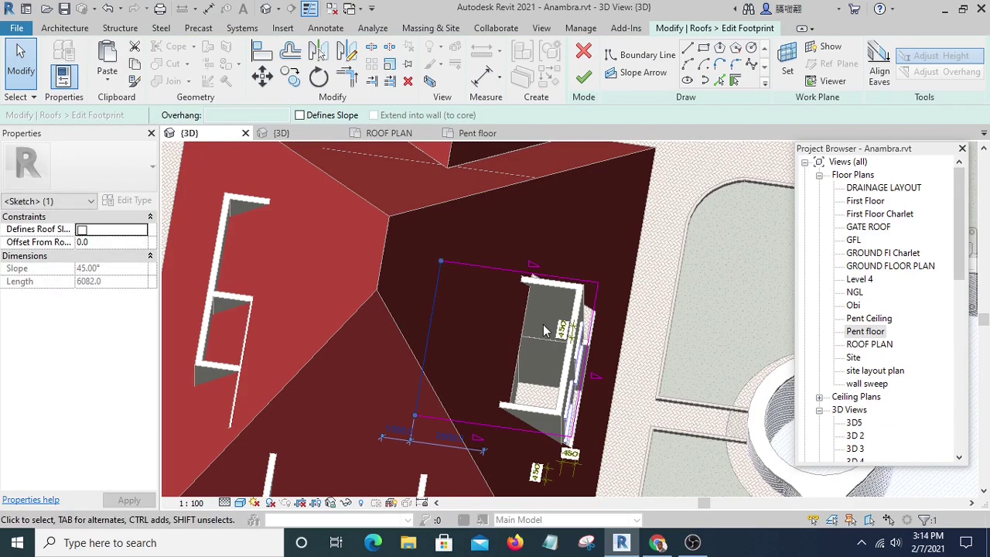
pyautogui.click(584, 77)
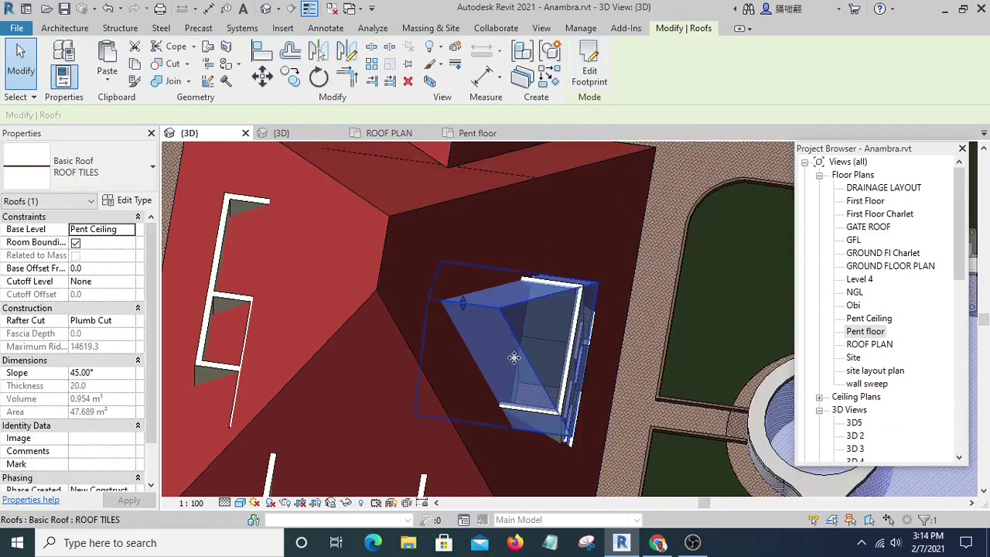
# Orbit and zoom around the house to inspect the widened 45° penthouse roof
pyautogui.scroll(-5, 552, 314)
pyautogui.press('Escape')
pyautogui.keyDown('shift'); pyautogui.moveTo(715, 239); pyautogui.dragTo(513, 327, button='middle'); pyautogui.keyUp('shift')
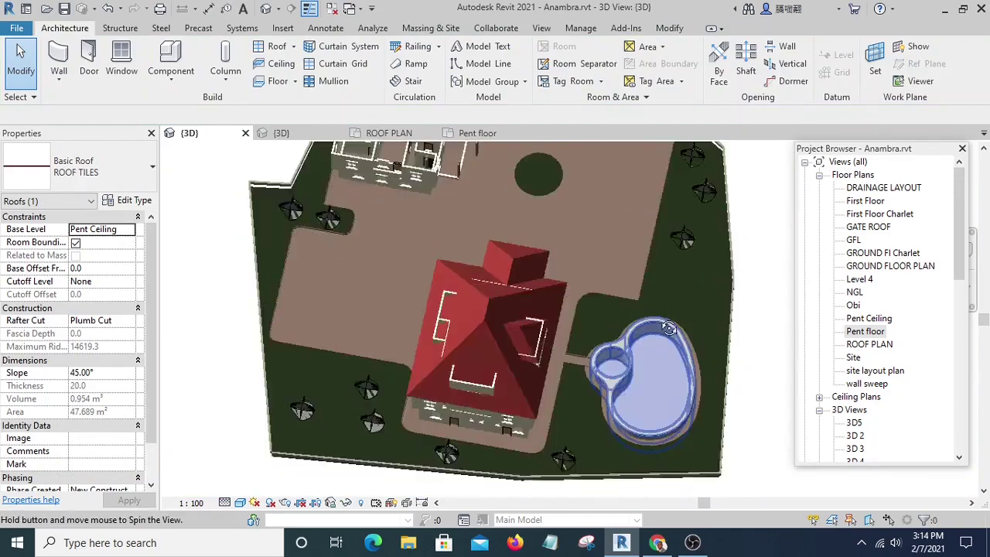
pyautogui.scroll(3, 512, 327)
pyautogui.scroll(3, 512, 327)
pyautogui.scroll(2, 515, 290)
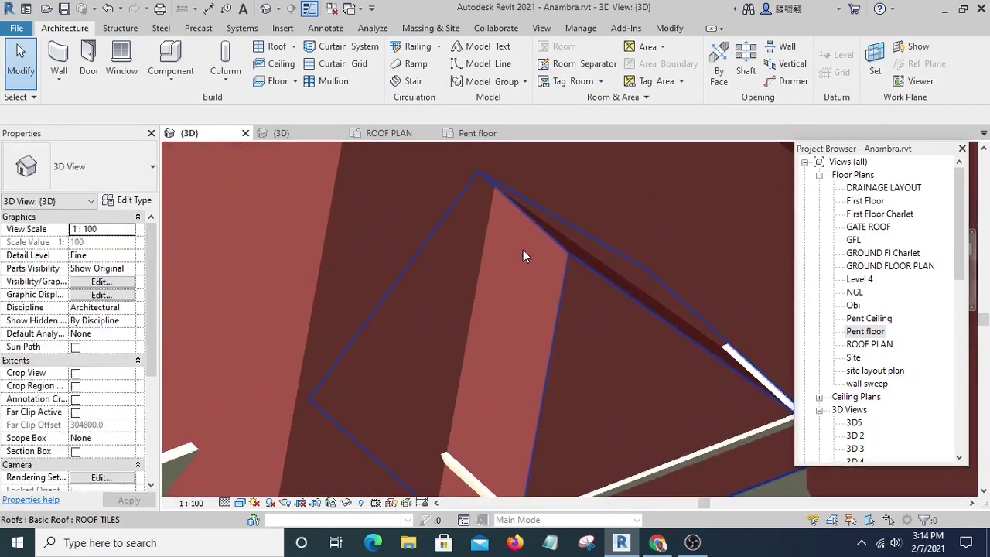
pyautogui.scroll(-2, 522, 250)
pyautogui.moveTo(513, 230)
pyautogui.keyDown('shift'); pyautogui.mouseDown(button='middle')
pyautogui.moveTo(542, 337)
pyautogui.moveTo(425, 309)
pyautogui.mouseUp(button='middle'); pyautogui.keyUp('shift')
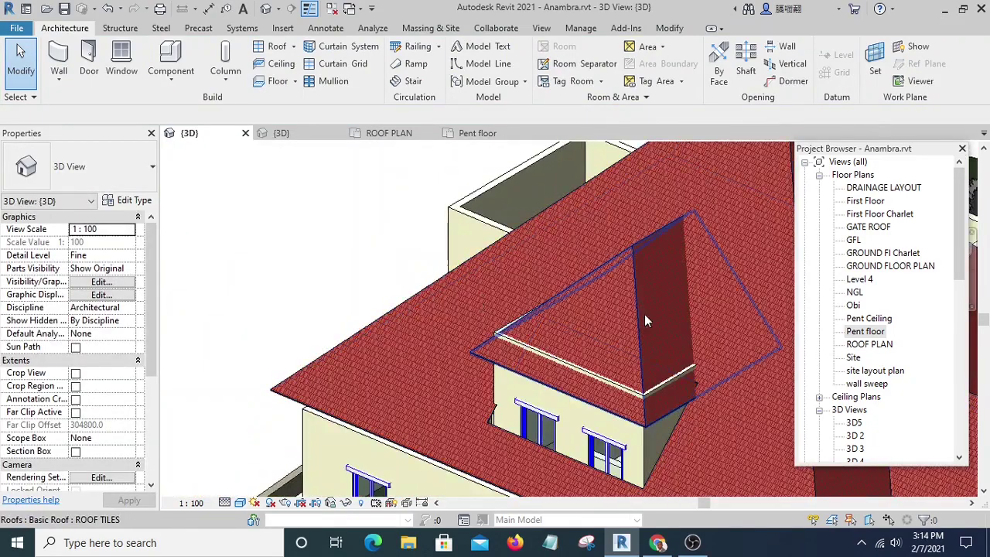
pyautogui.moveTo(643, 315)
pyautogui.keyDown('shift'); pyautogui.mouseDown(button='middle')
pyautogui.moveTo(442, 314)
pyautogui.moveTo(467, 329)
pyautogui.moveTo(487, 309)
pyautogui.mouseUp(button='middle'); pyautogui.keyUp('shift')
pyautogui.scroll(-2, 486, 310)
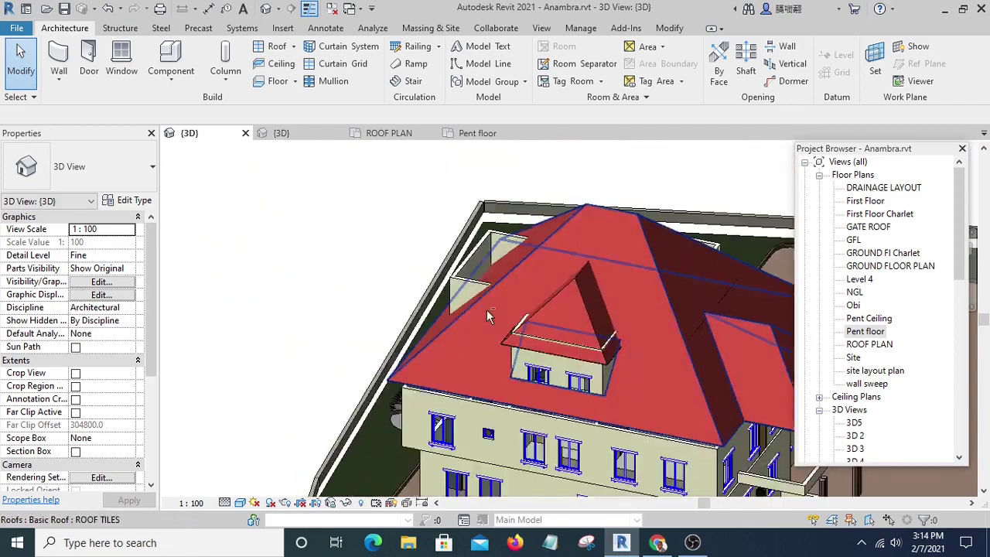
pyautogui.scroll(-2, 487, 309)
pyautogui.scroll(2, 454, 307)
pyautogui.scroll(2, 454, 307)
pyautogui.scroll(2, 489, 341)
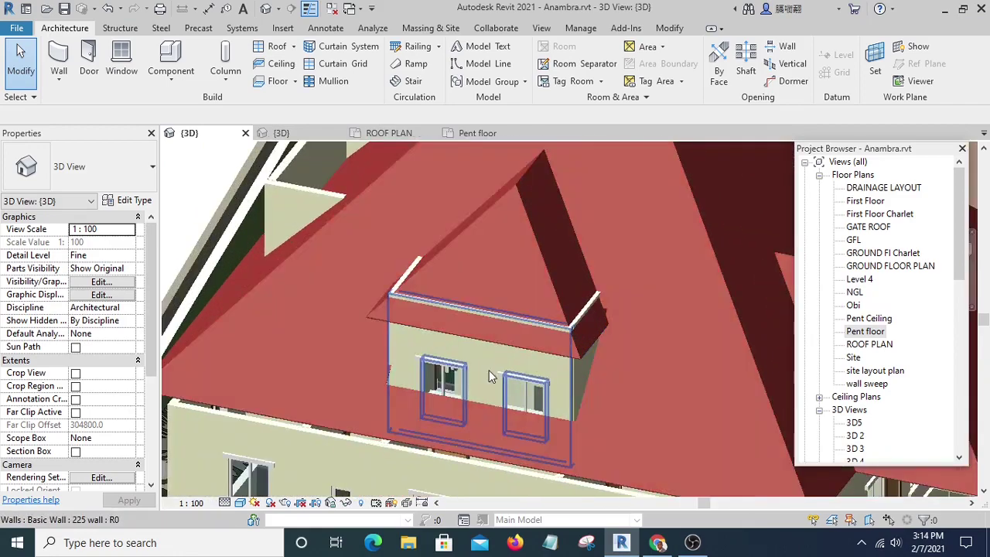
pyautogui.scroll(1, 510, 326)
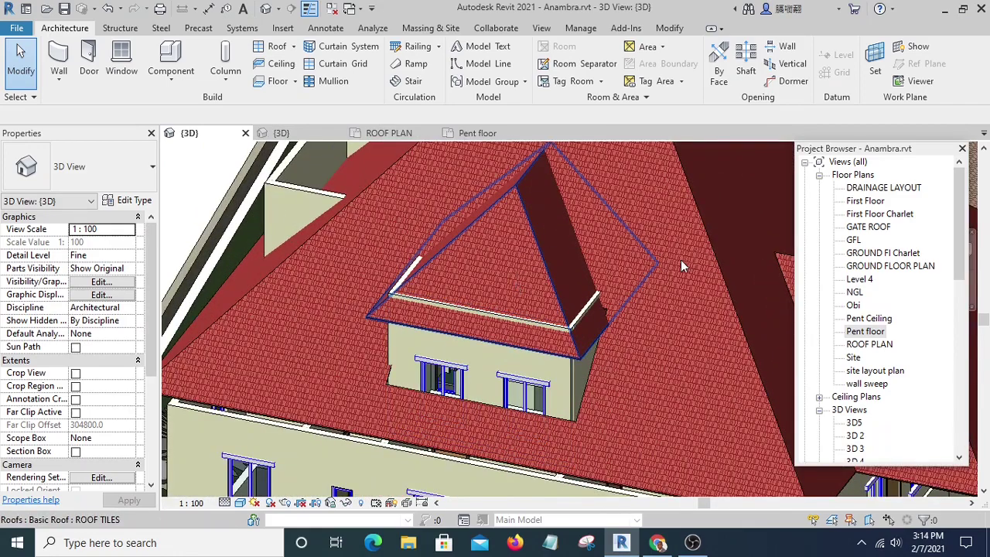
# Open the Left Side View elevation and save the project
pyautogui.moveTo(964, 266); pyautogui.dragTo(938, 342)
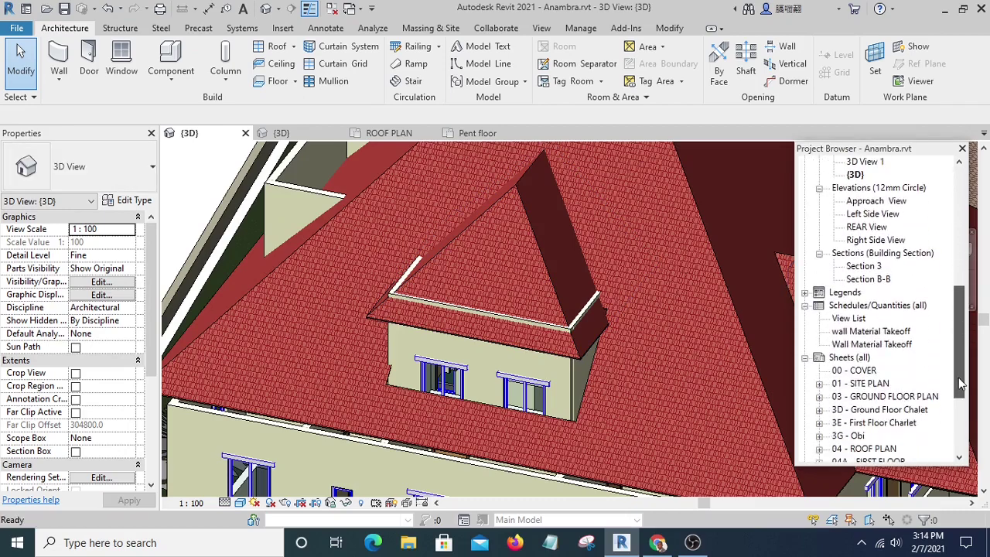
pyautogui.doubleClick(874, 215)
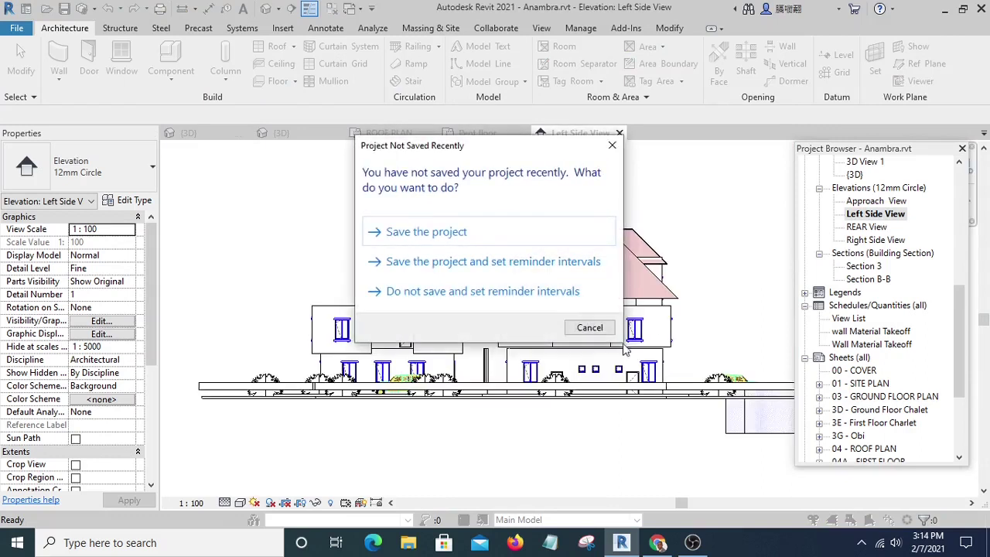
pyautogui.click(461, 231)
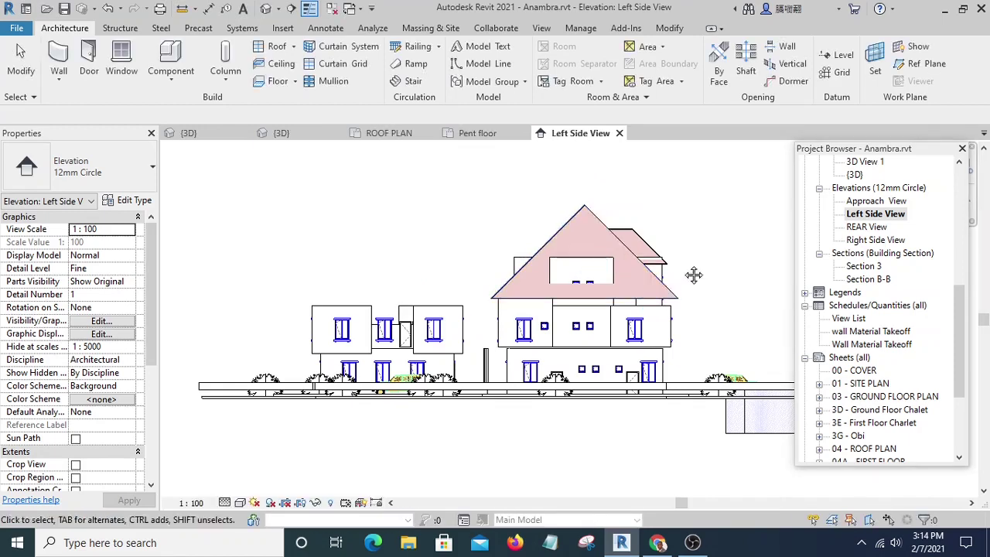
# Move the penthouse roof straight down so it rests on the penthouse wall tops
pyautogui.scroll(1, 508, 326)
pyautogui.scroll(3, 499, 348)
pyautogui.scroll(3, 499, 348)
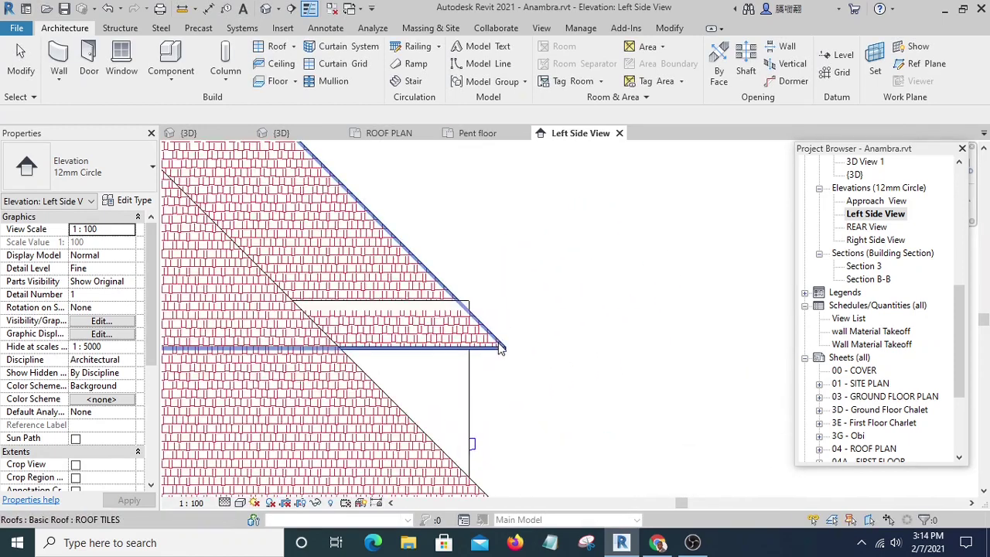
pyautogui.click(499, 348)
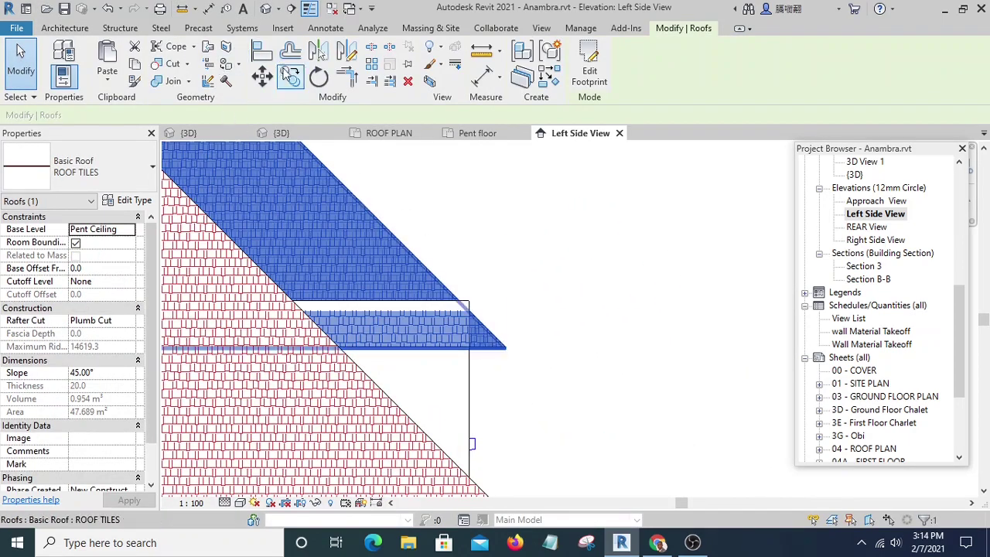
pyautogui.click(263, 77)
pyautogui.scroll(-5, 575, 333)
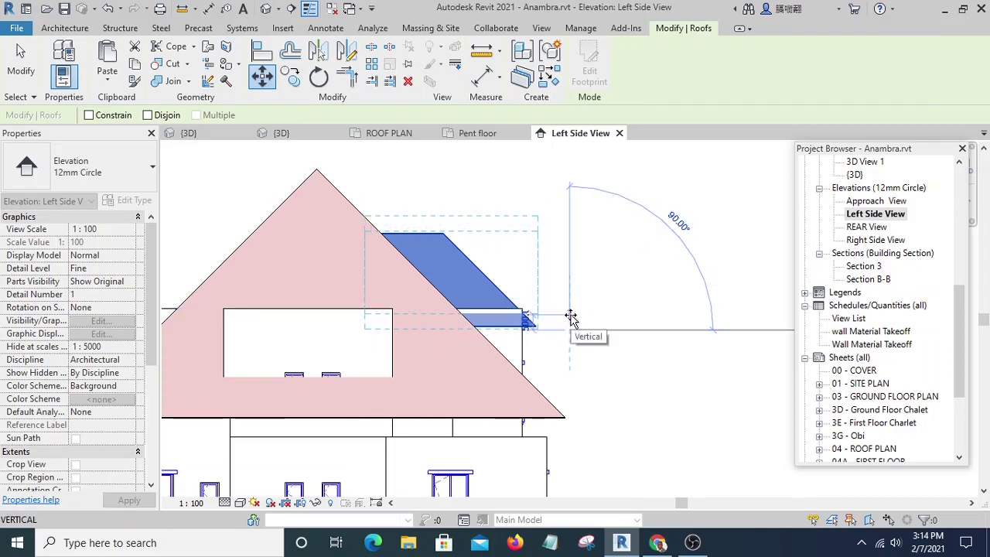
pyautogui.click(570, 321)
pyautogui.press('Escape')
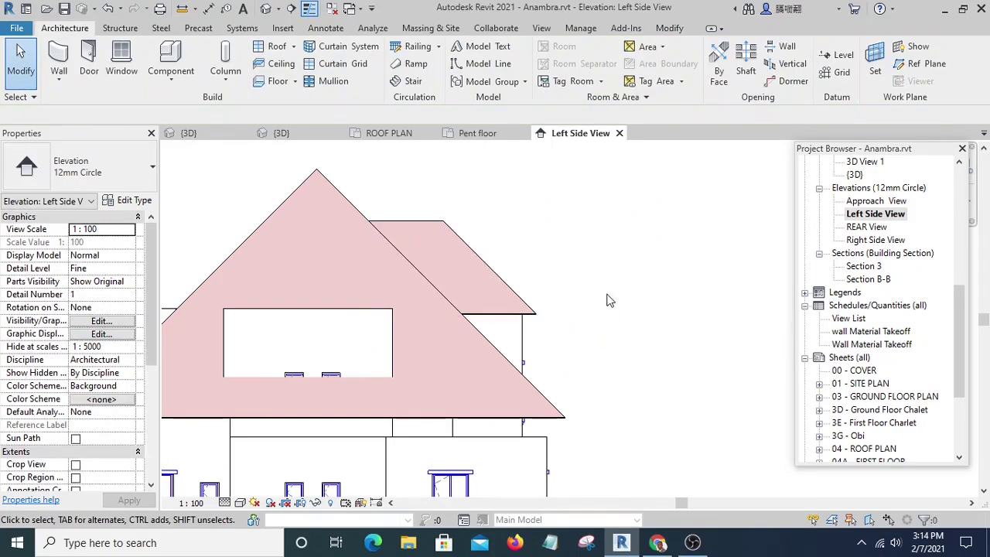
pyautogui.scroll(-3, 632, 275)
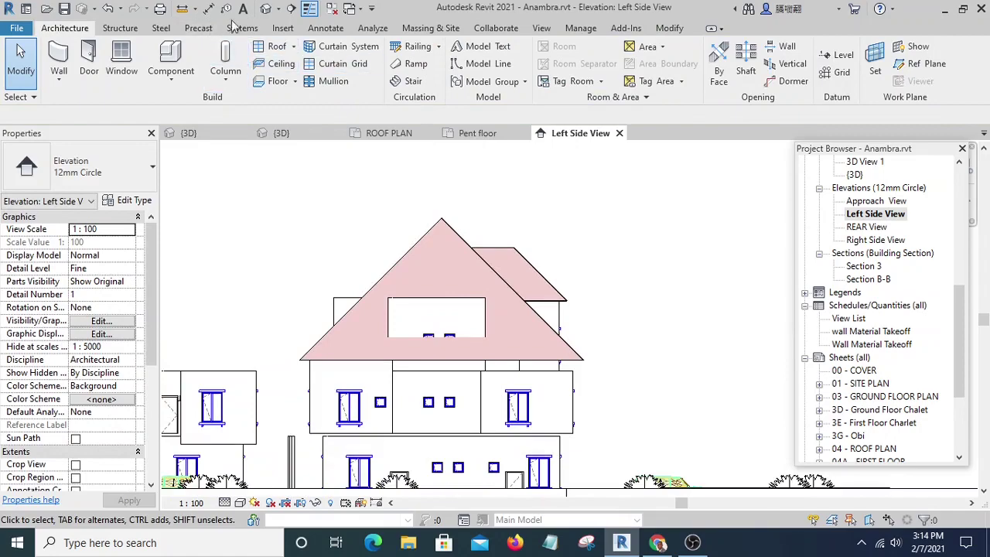
# Return to the default 3D view and orbit the whole building to review the lowered penthouse roof
pyautogui.click(266, 9)
pyautogui.moveTo(650, 359)
pyautogui.keyDown('shift'); pyautogui.mouseDown(button='middle')
pyautogui.moveTo(618, 254)
pyautogui.moveTo(781, 286)
pyautogui.moveTo(412, 425)
pyautogui.moveTo(603, 492)
pyautogui.moveTo(691, 394)
pyautogui.moveTo(758, 398)
pyautogui.moveTo(558, 403)
pyautogui.moveTo(486, 137)
pyautogui.moveTo(505, 114)
pyautogui.moveTo(724, 165)
pyautogui.moveTo(749, 125)
pyautogui.moveTo(645, 310)
pyautogui.moveTo(576, 325)
pyautogui.moveTo(679, 306)
pyautogui.mouseUp(button='middle'); pyautogui.keyUp('shift')
pyautogui.scroll(-5, 350, 310)
pyautogui.keyDown('shift'); pyautogui.moveTo(681, 406); pyautogui.dragTo(625, 352, button='middle'); pyautogui.keyUp('shift')
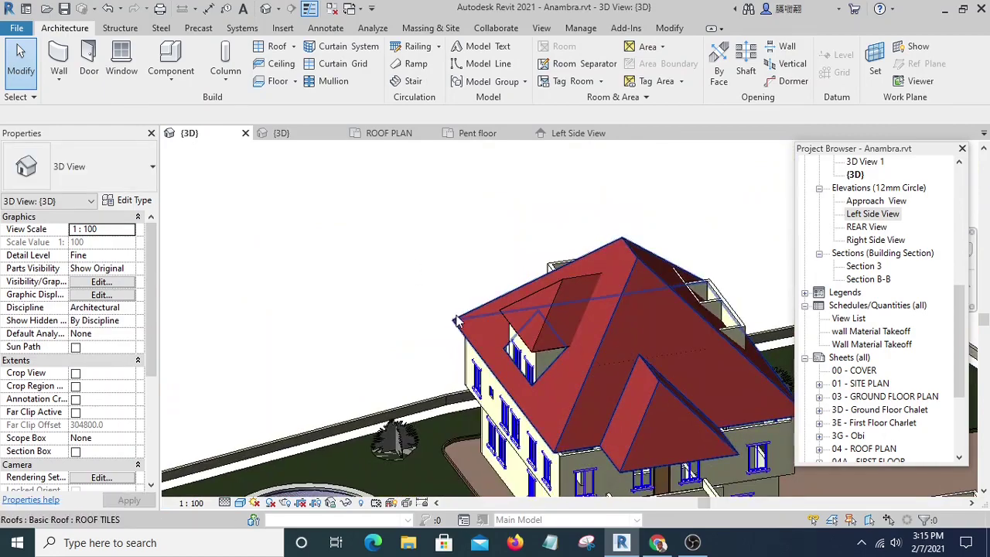
pyautogui.keyDown('shift'); pyautogui.moveTo(456, 321); pyautogui.dragTo(675, 318, button='middle'); pyautogui.keyUp('shift')
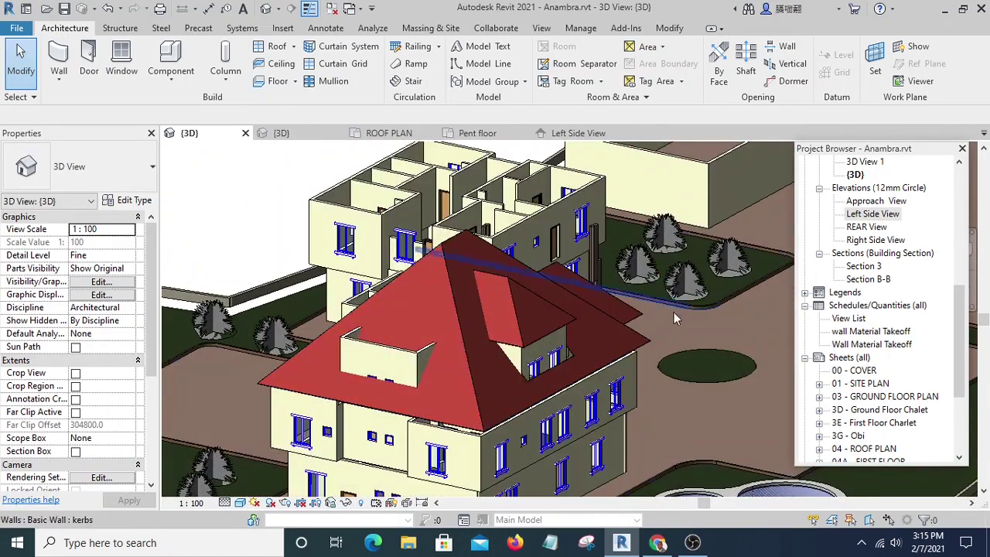
pyautogui.keyDown('shift'); pyautogui.moveTo(608, 343); pyautogui.dragTo(626, 348, button='middle'); pyautogui.keyUp('shift')
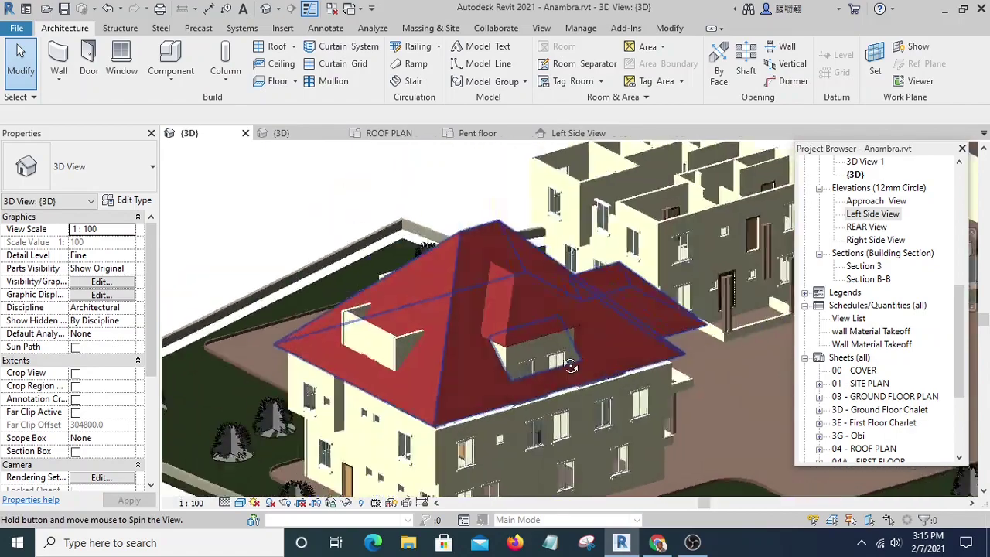
pyautogui.scroll(-3, 626, 348)
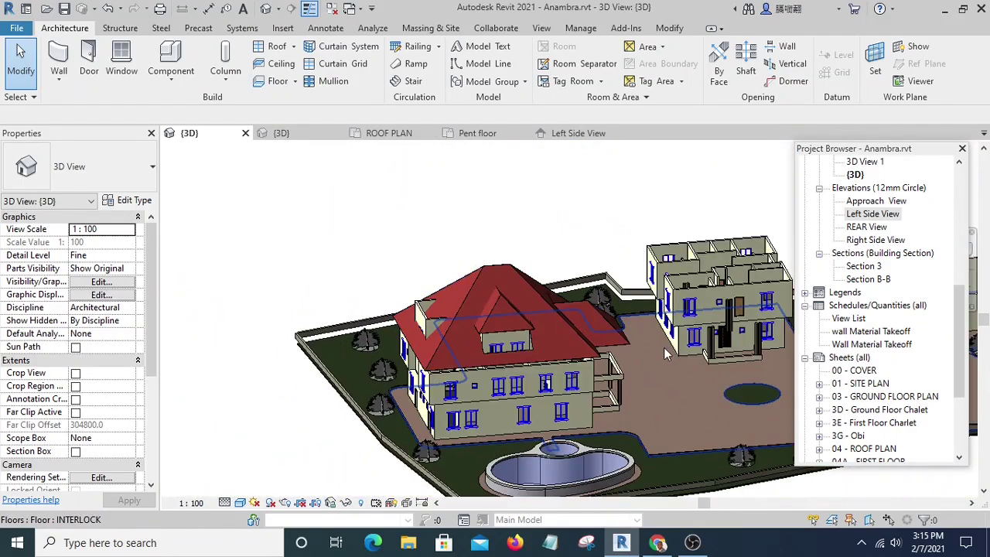
pyautogui.moveTo(665, 351)
pyautogui.keyDown('shift'); pyautogui.mouseDown(button='middle')
pyautogui.moveTo(665, 366)
pyautogui.moveTo(695, 334)
pyautogui.moveTo(495, 344)
pyautogui.mouseUp(button='middle'); pyautogui.keyUp('shift')
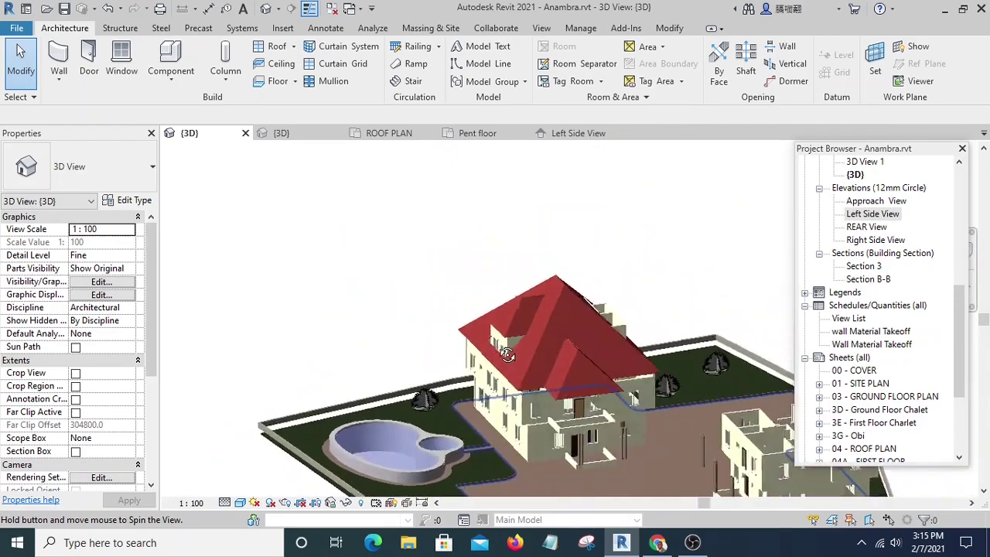